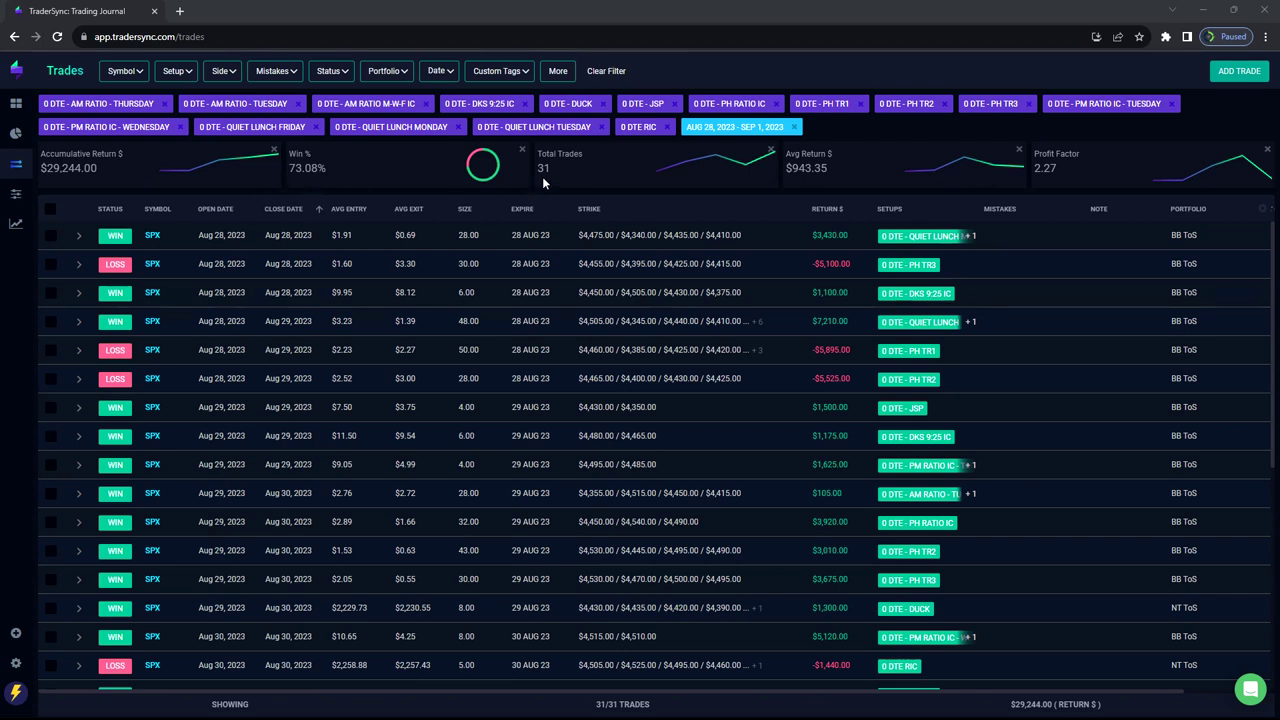
# Step: Filter the trades to the three 0 DTE AM RATIO setups (Thursday, Tuesday and M-W-F IC) only and reload the page
pyautogui.click(176, 71)
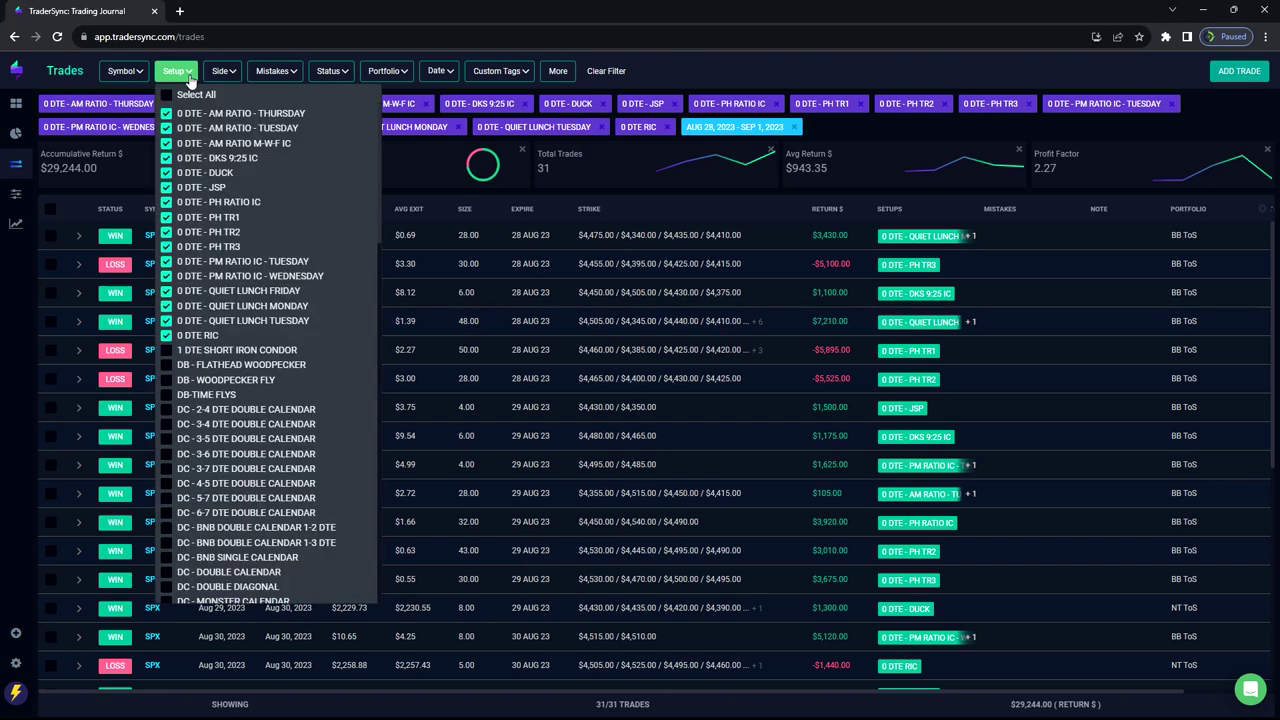
pyautogui.click(167, 95)
pyautogui.click(167, 96)
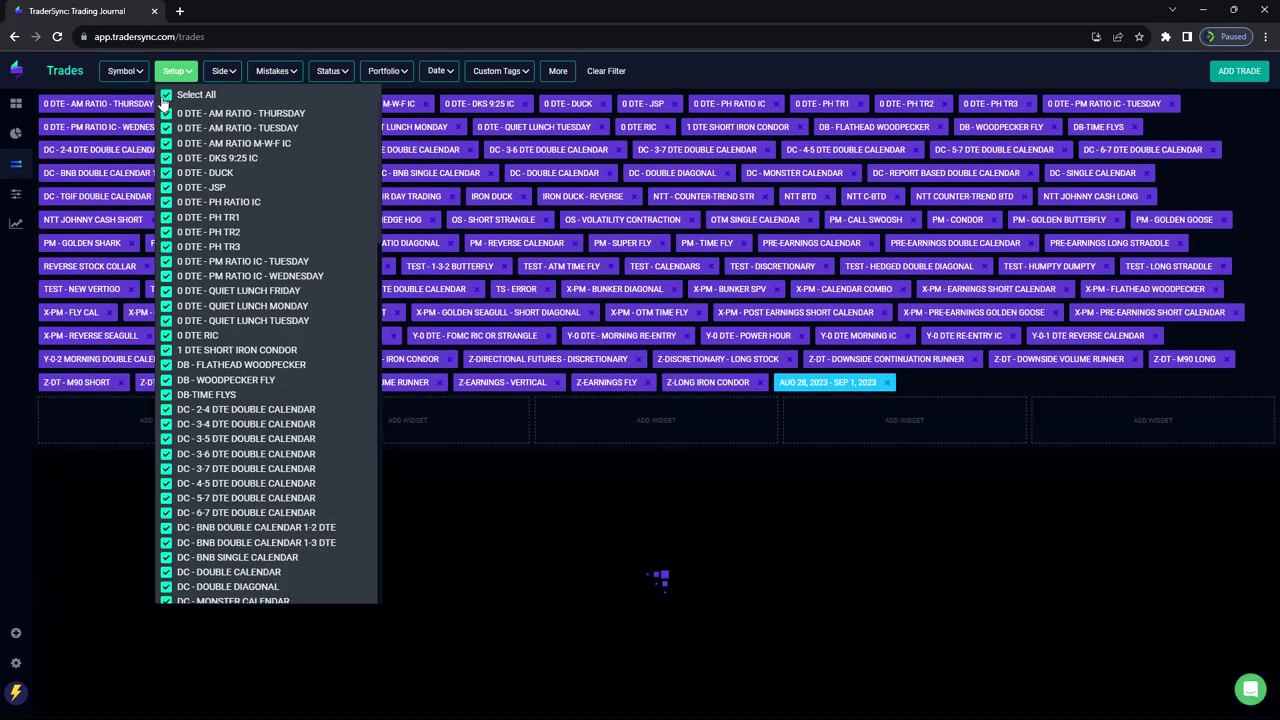
pyautogui.click(167, 113)
pyautogui.click(167, 128)
pyautogui.click(167, 143)
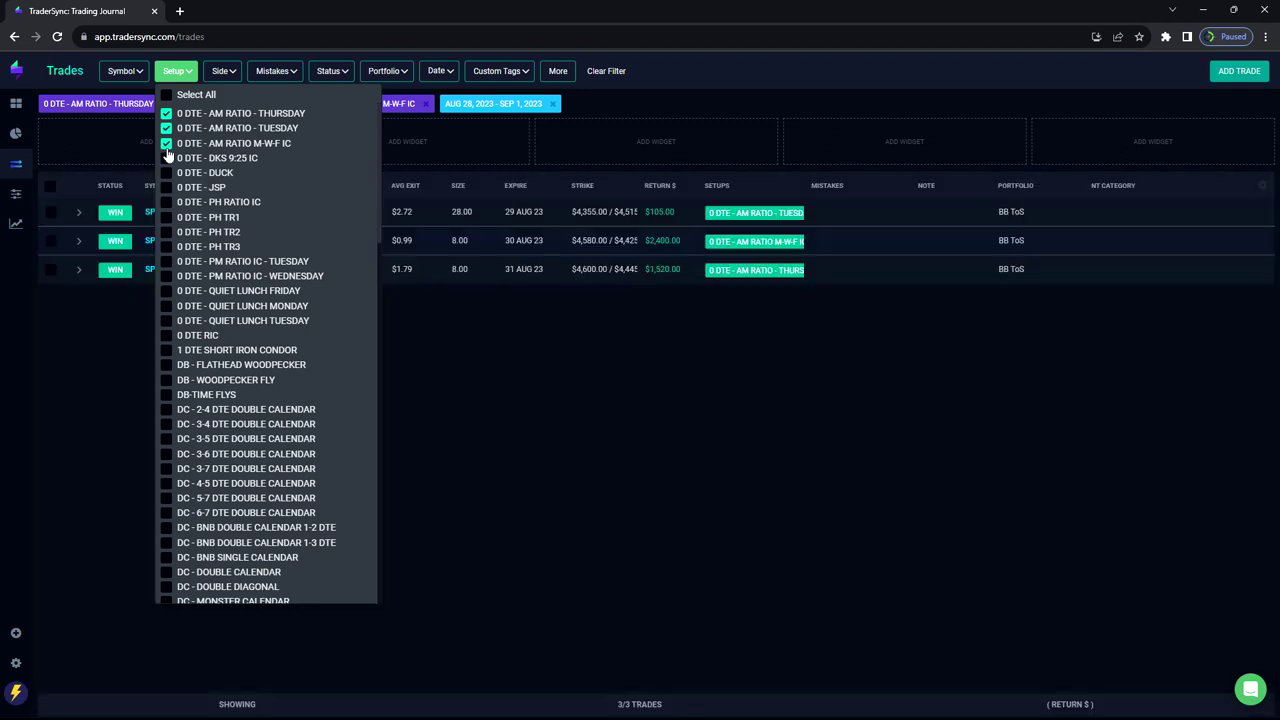
pyautogui.click(533, 432)
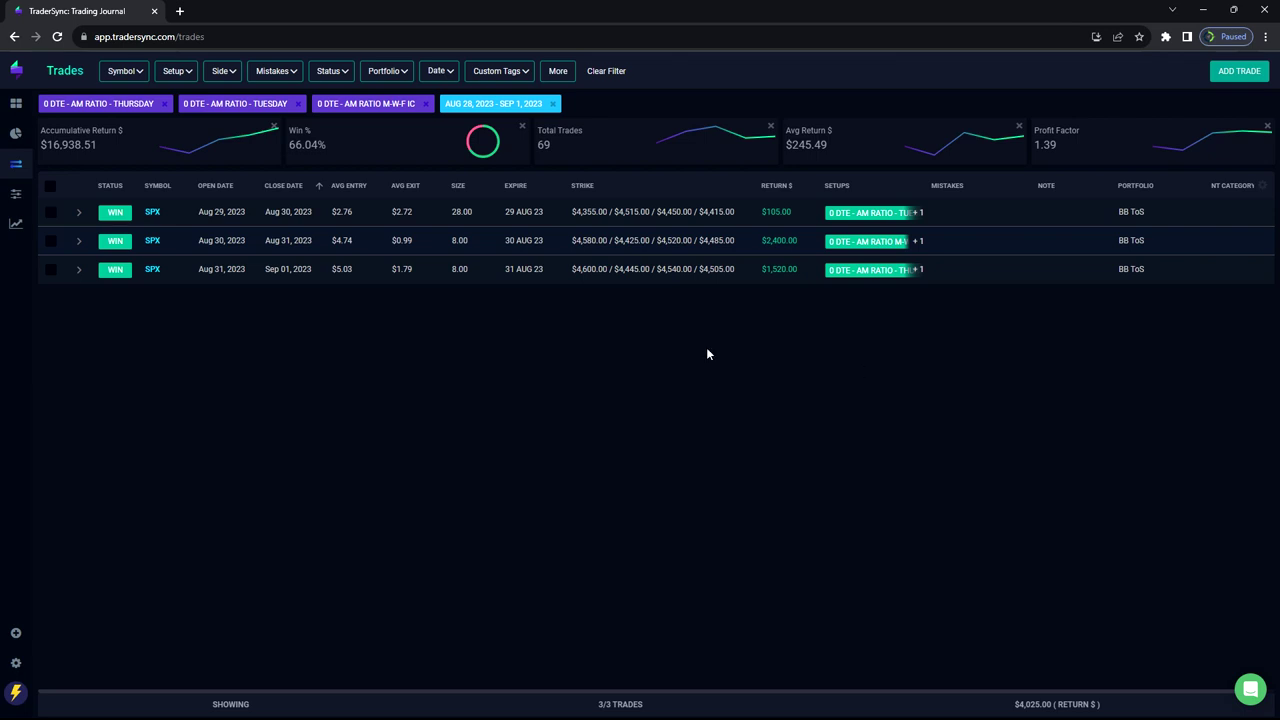
pyautogui.click(57, 37)
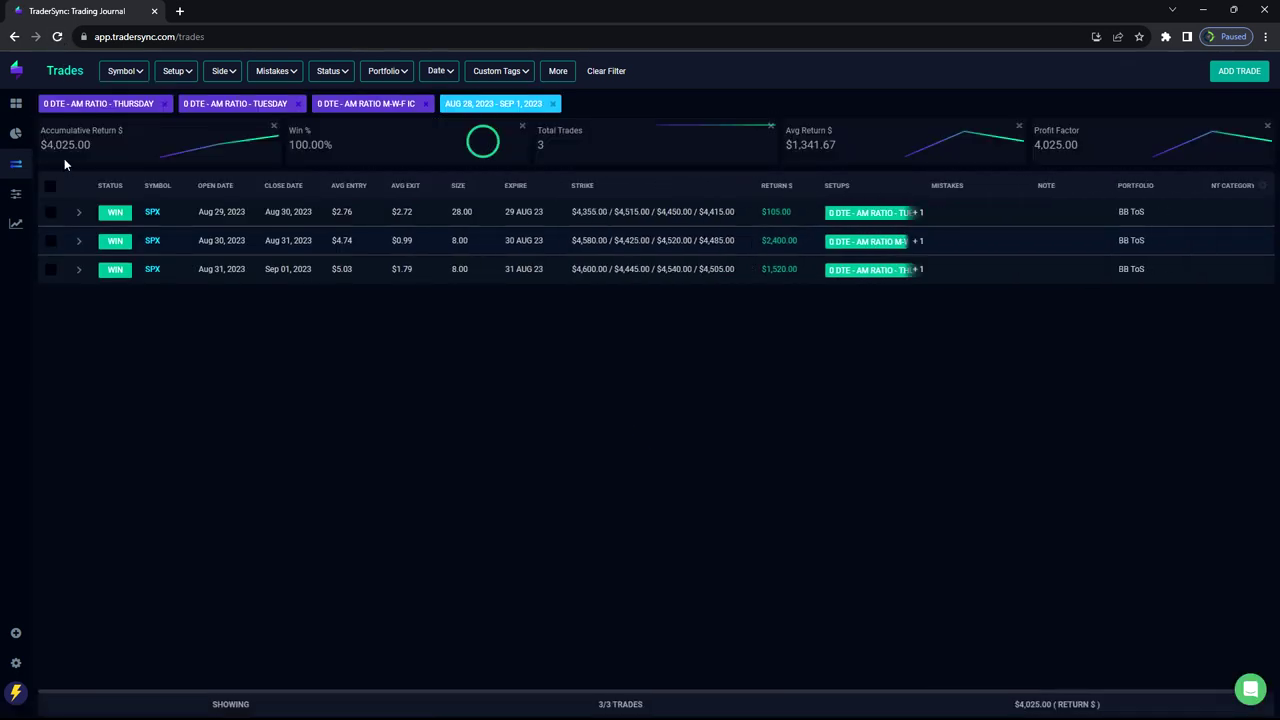
# Step: Replace the AM RATIO setups in the filter with 0 DTE - DKS 9:25 IC
pyautogui.click(177, 71)
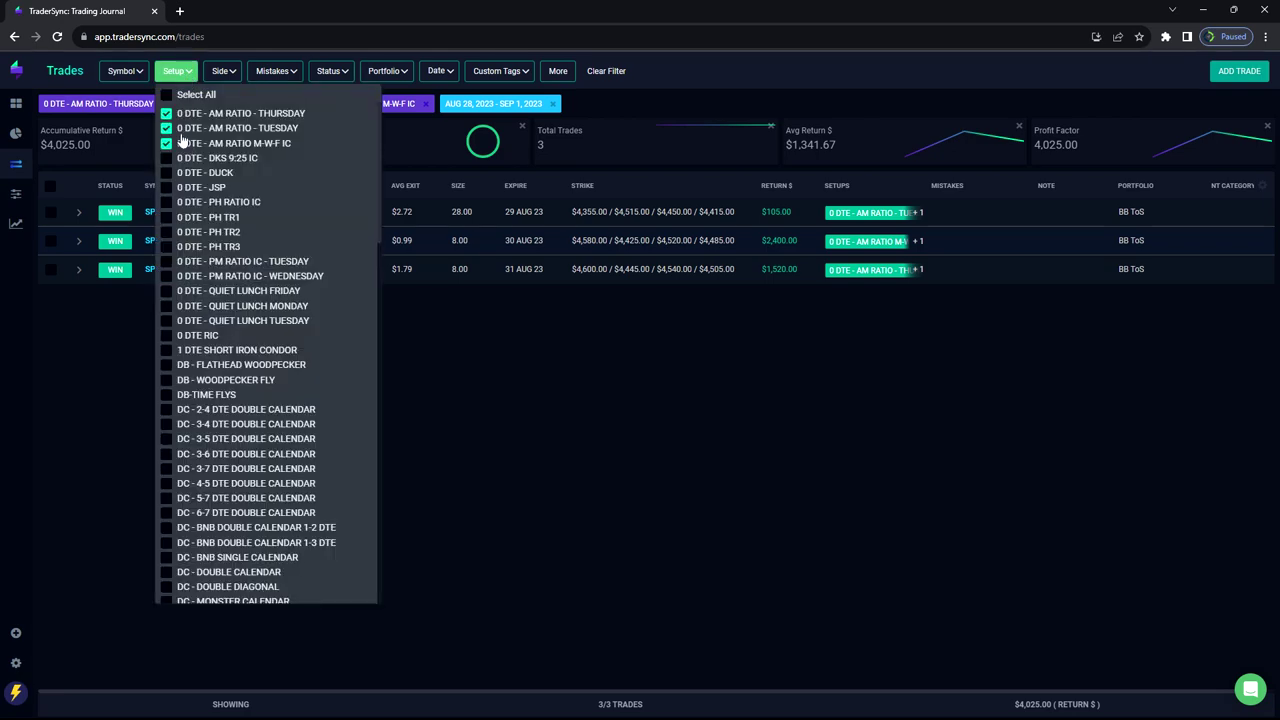
pyautogui.click(166, 128)
pyautogui.click(166, 113)
pyautogui.click(166, 143)
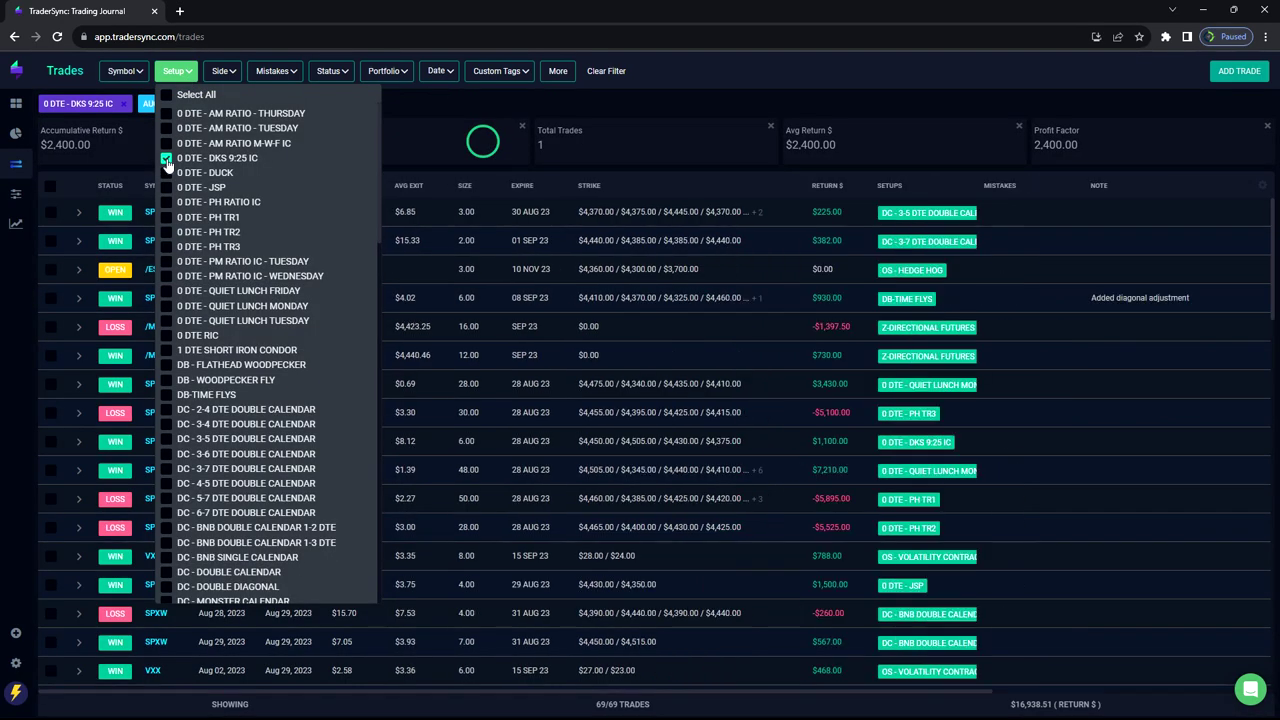
pyautogui.click(166, 159)
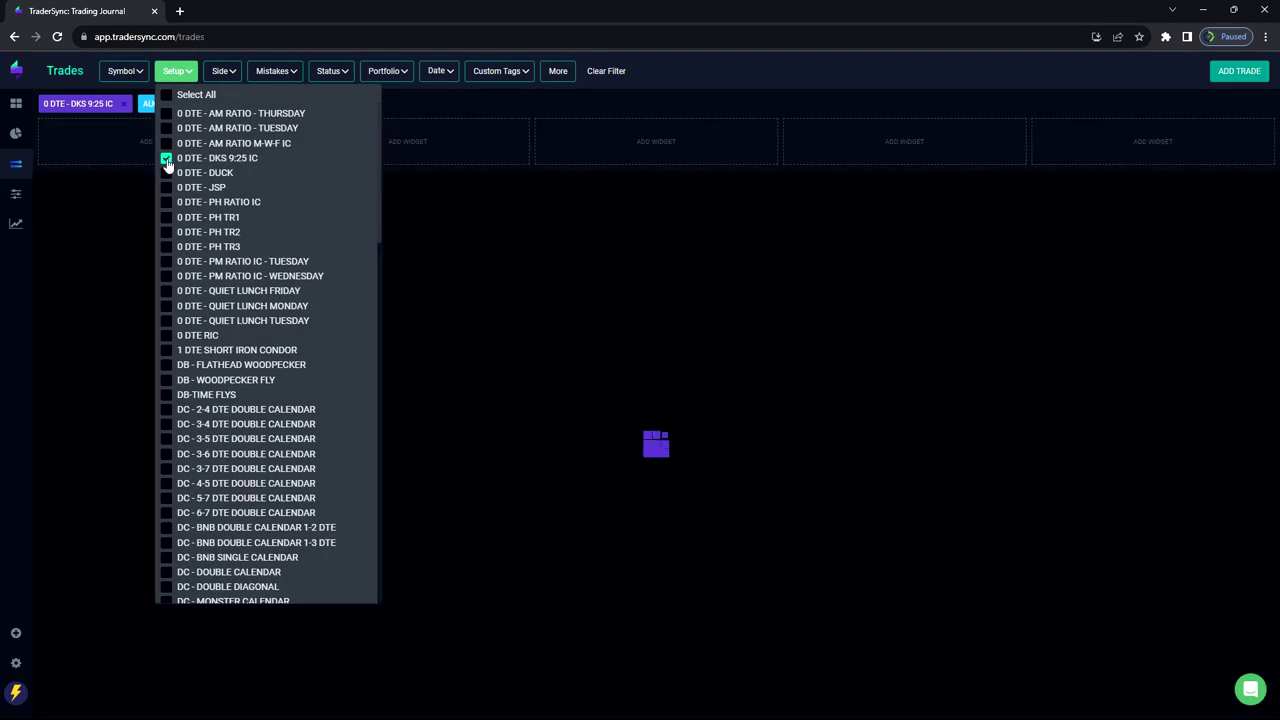
pyautogui.click(136, 384)
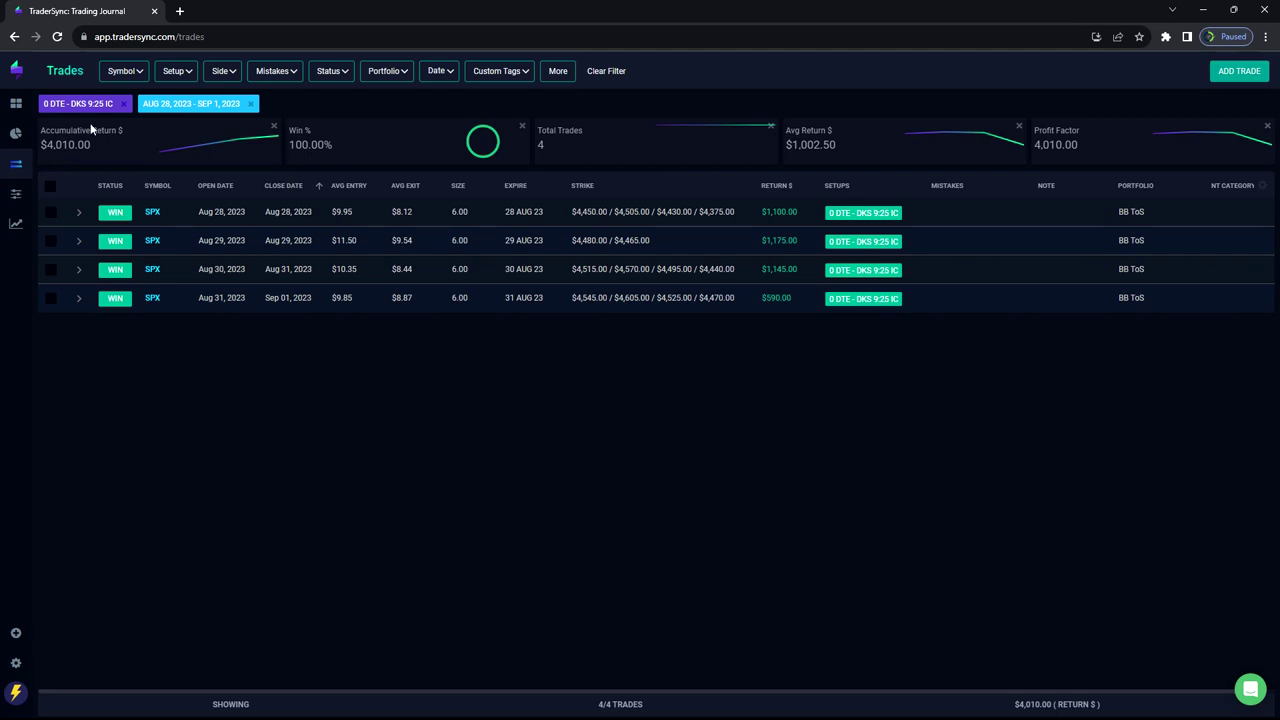
# Step: Switch the setup filter from DKS 9:25 IC to 0 DTE - DUCK
pyautogui.click(177, 74)
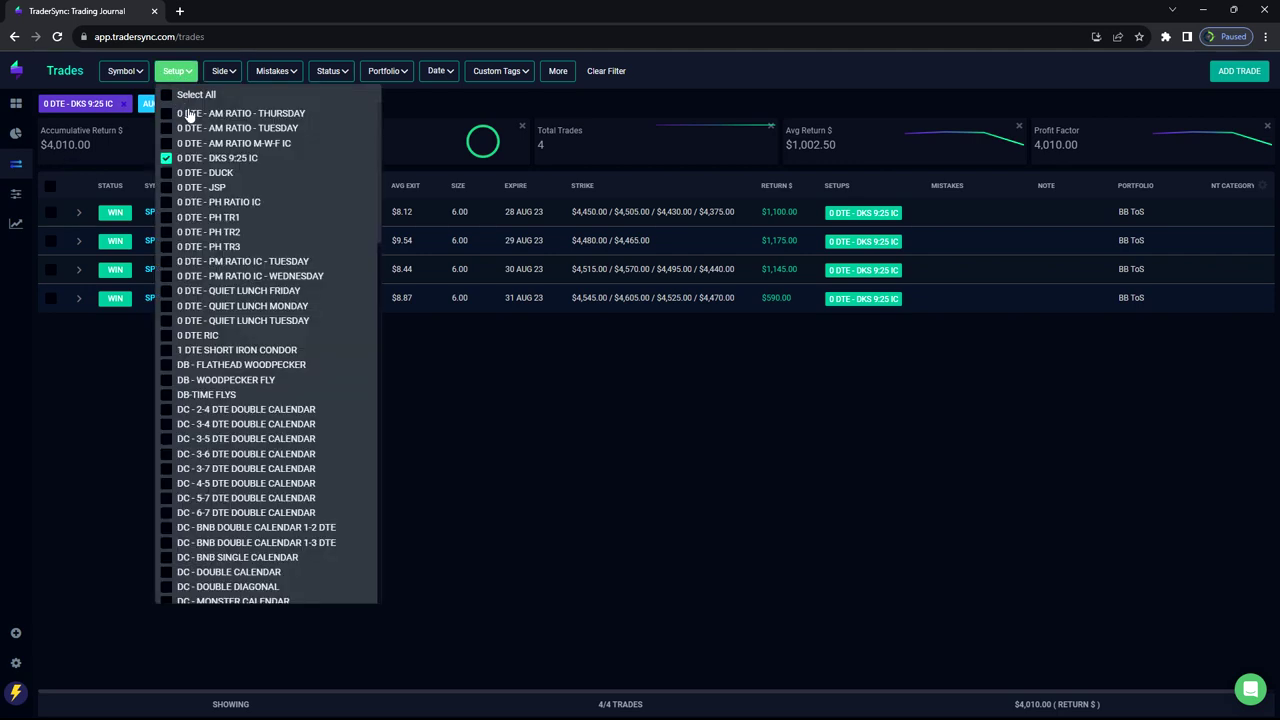
pyautogui.click(166, 158)
pyautogui.click(166, 173)
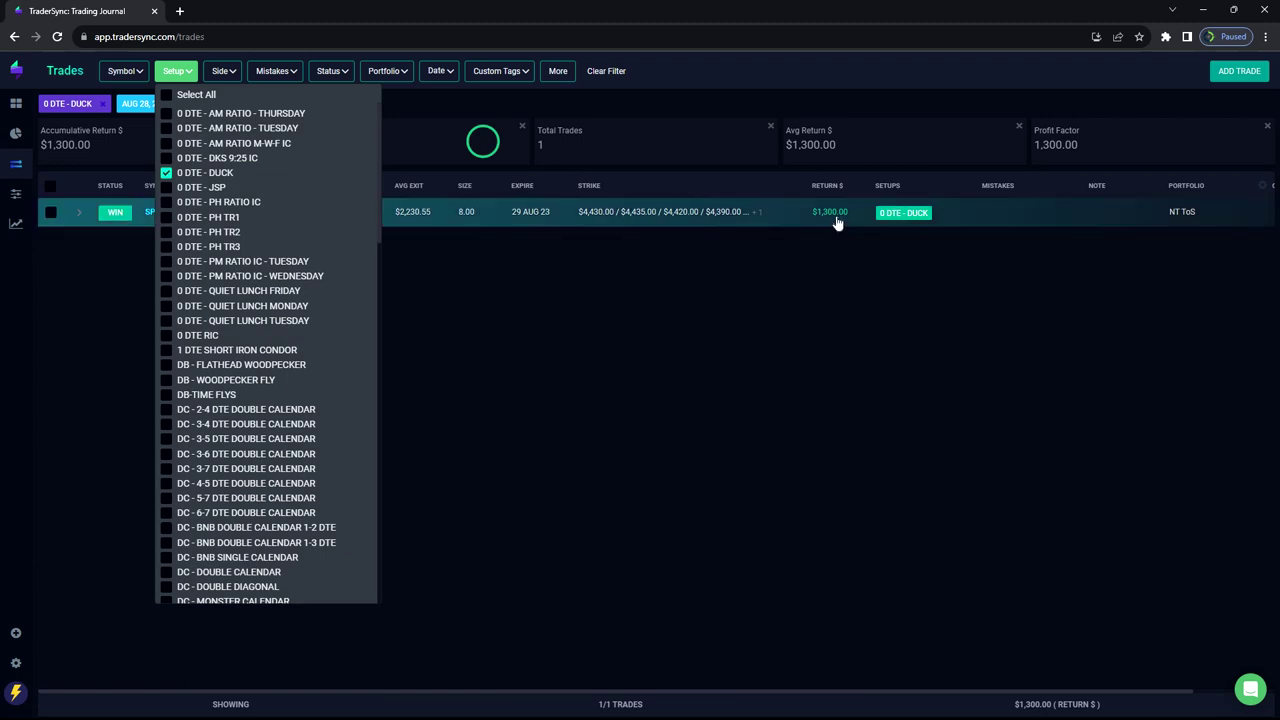
# Step: Switch the setup filter from DUCK to 0 DTE - JSP
pyautogui.click(166, 174)
pyautogui.click(166, 188)
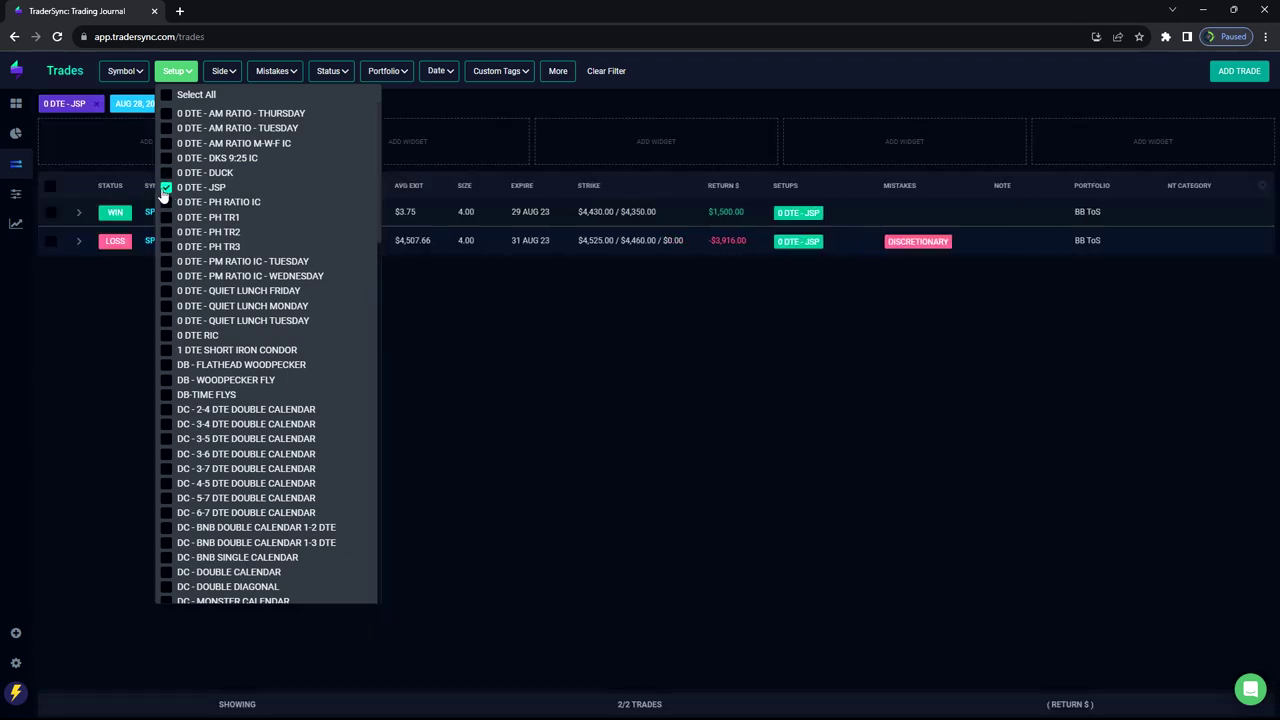
pyautogui.click(600, 331)
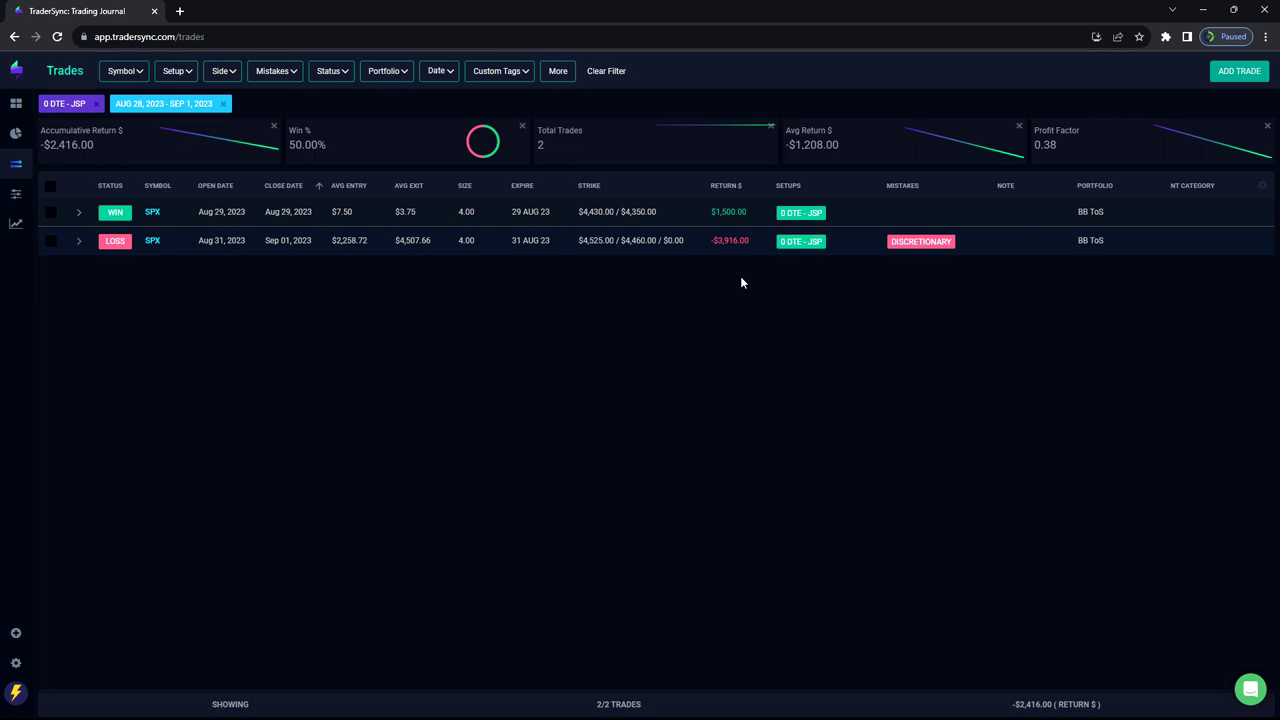
# Step: Replace JSP in the setup filter with 0 DTE - PH RATIO IC, PH TR1, PH TR2 and PH TR3
pyautogui.click(174, 71)
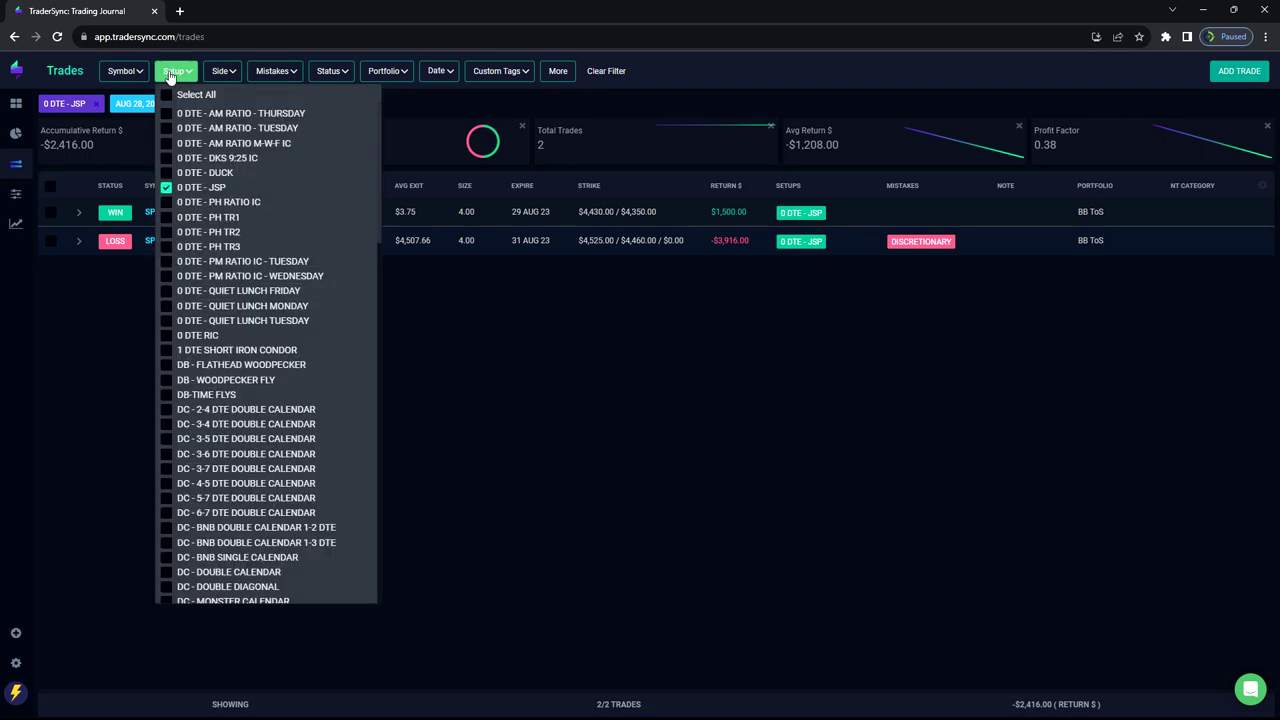
pyautogui.click(167, 188)
pyautogui.click(166, 202)
pyautogui.click(166, 217)
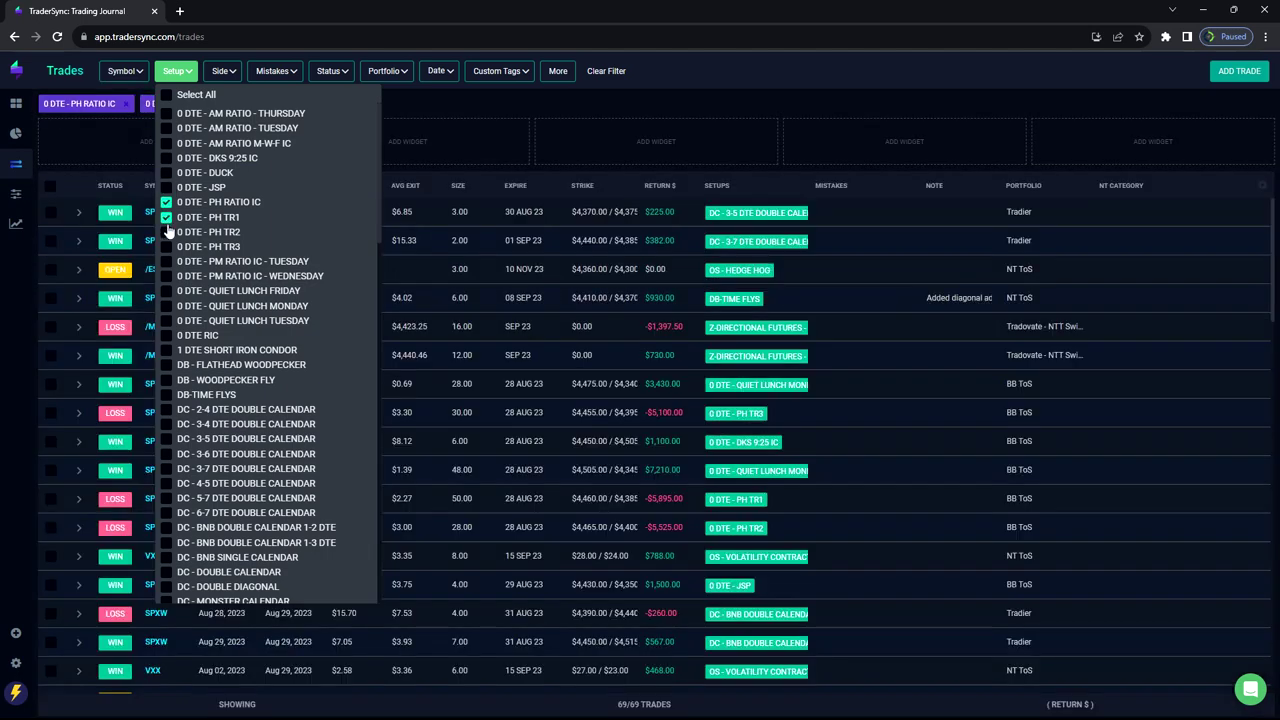
pyautogui.click(166, 232)
pyautogui.click(166, 247)
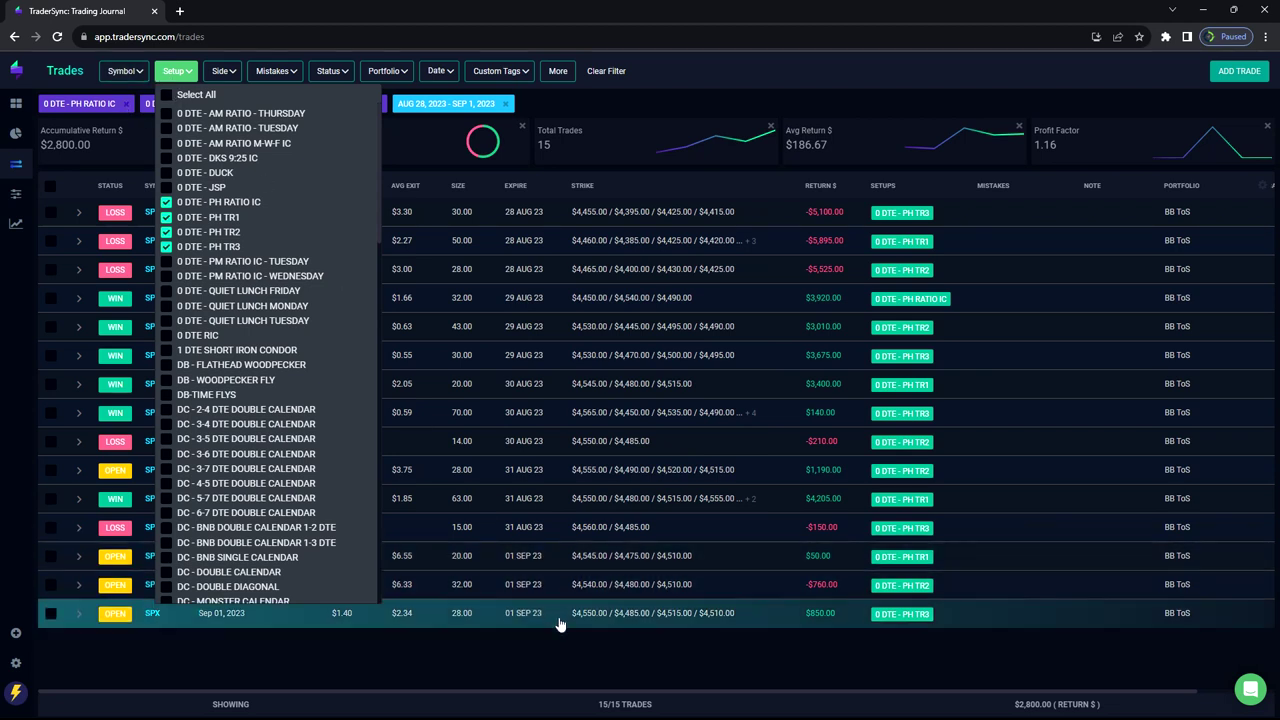
pyautogui.click(511, 647)
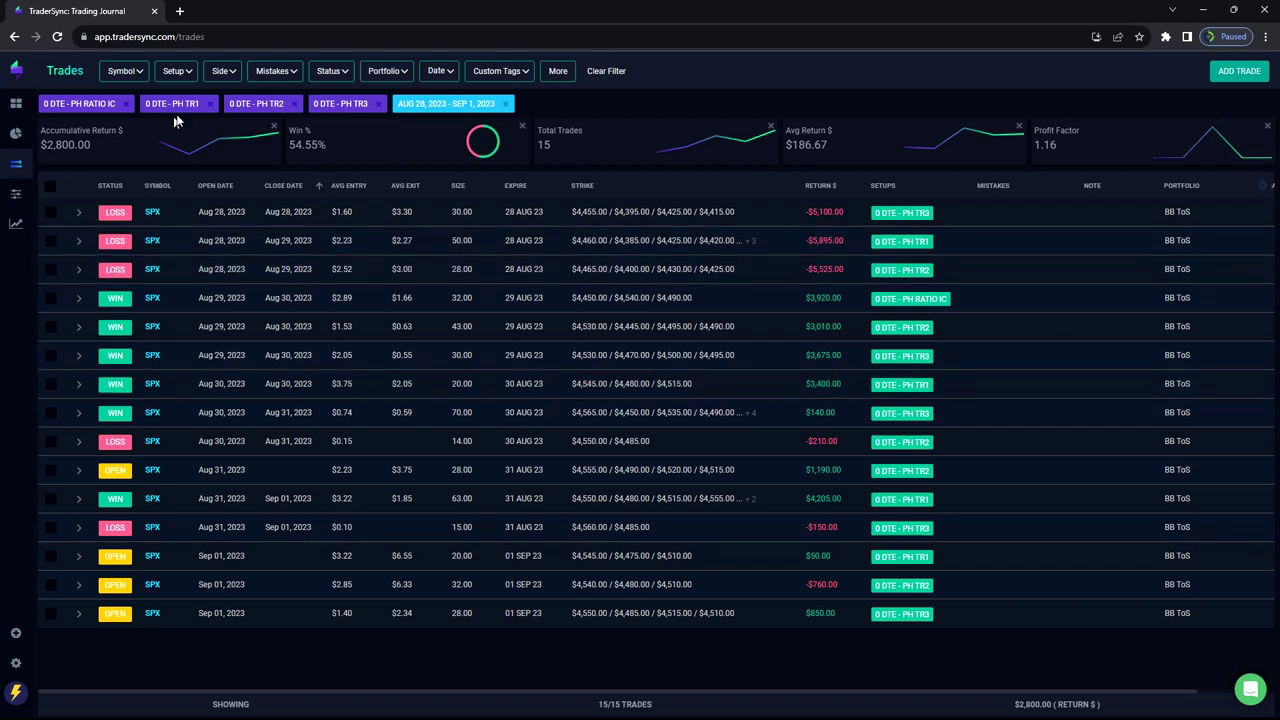
# Step: Replace the PH setups in the filter with PM RATIO IC Tuesday and Wednesday plus QUIET LUNCH Friday, Monday and Tuesday, and reload the page
pyautogui.click(176, 71)
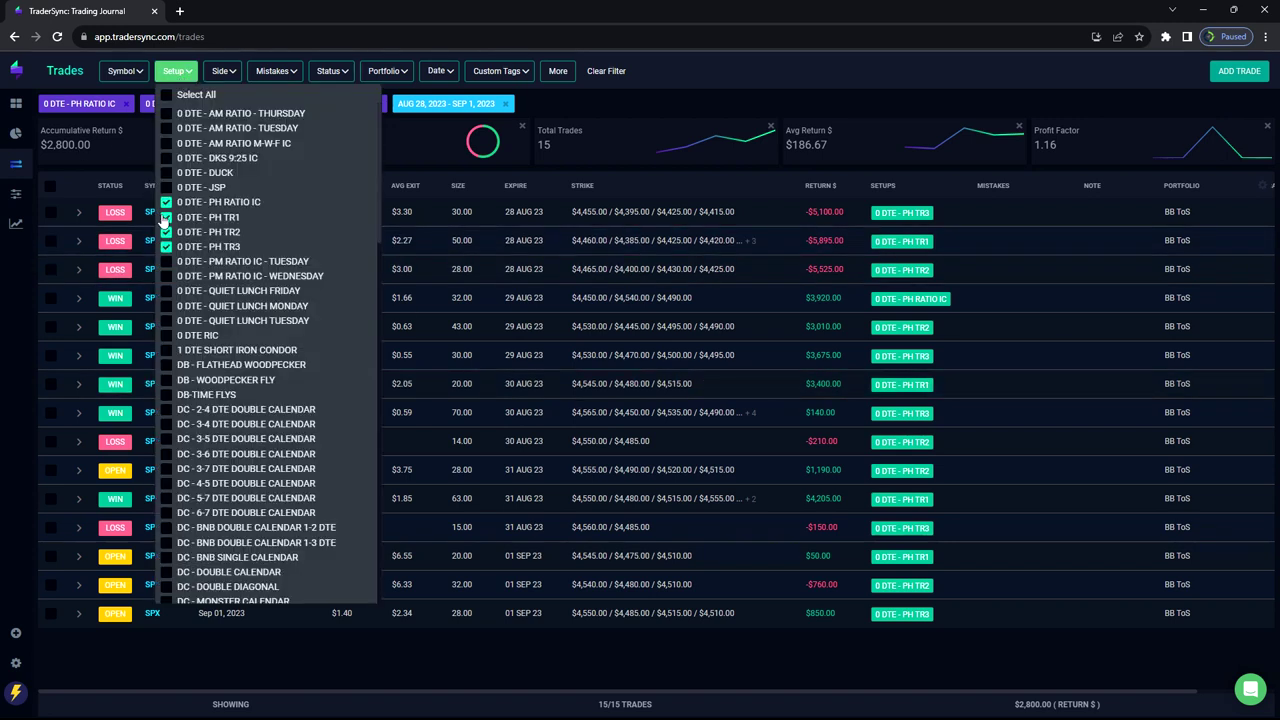
pyautogui.click(166, 202)
pyautogui.click(166, 217)
pyautogui.click(166, 231)
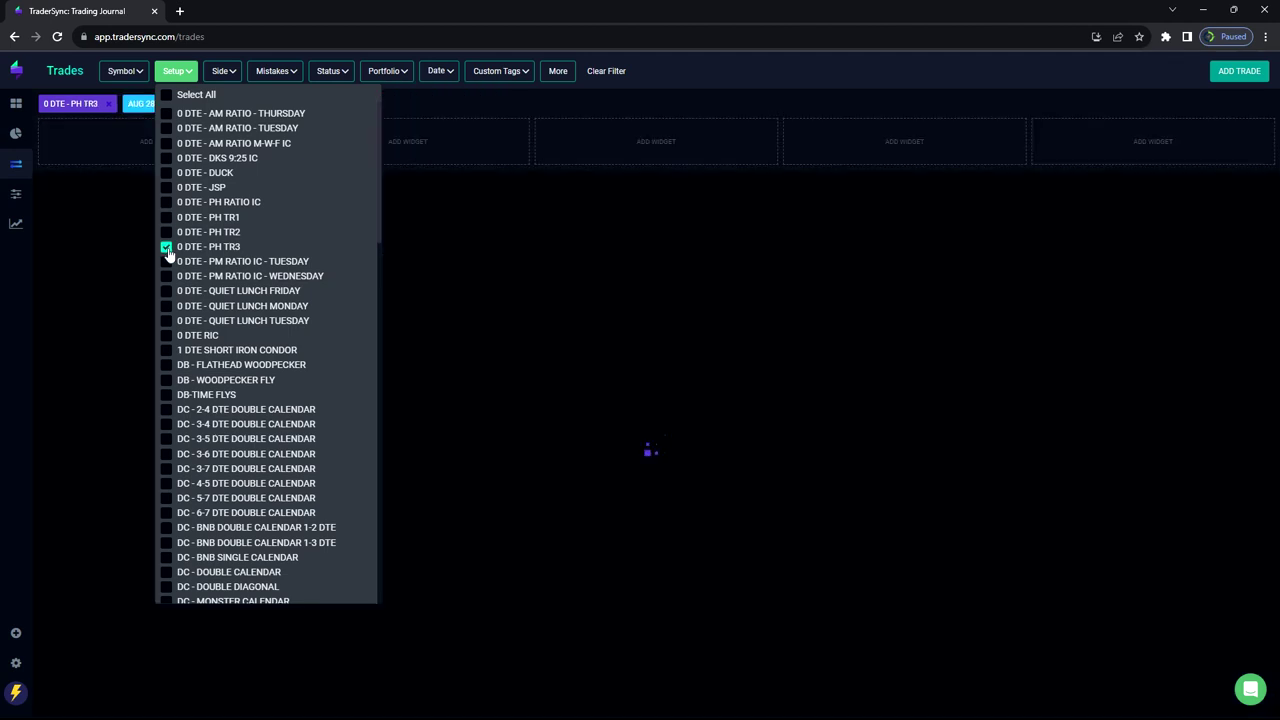
pyautogui.click(166, 261)
pyautogui.click(166, 246)
pyautogui.click(166, 276)
pyautogui.click(166, 290)
pyautogui.click(166, 305)
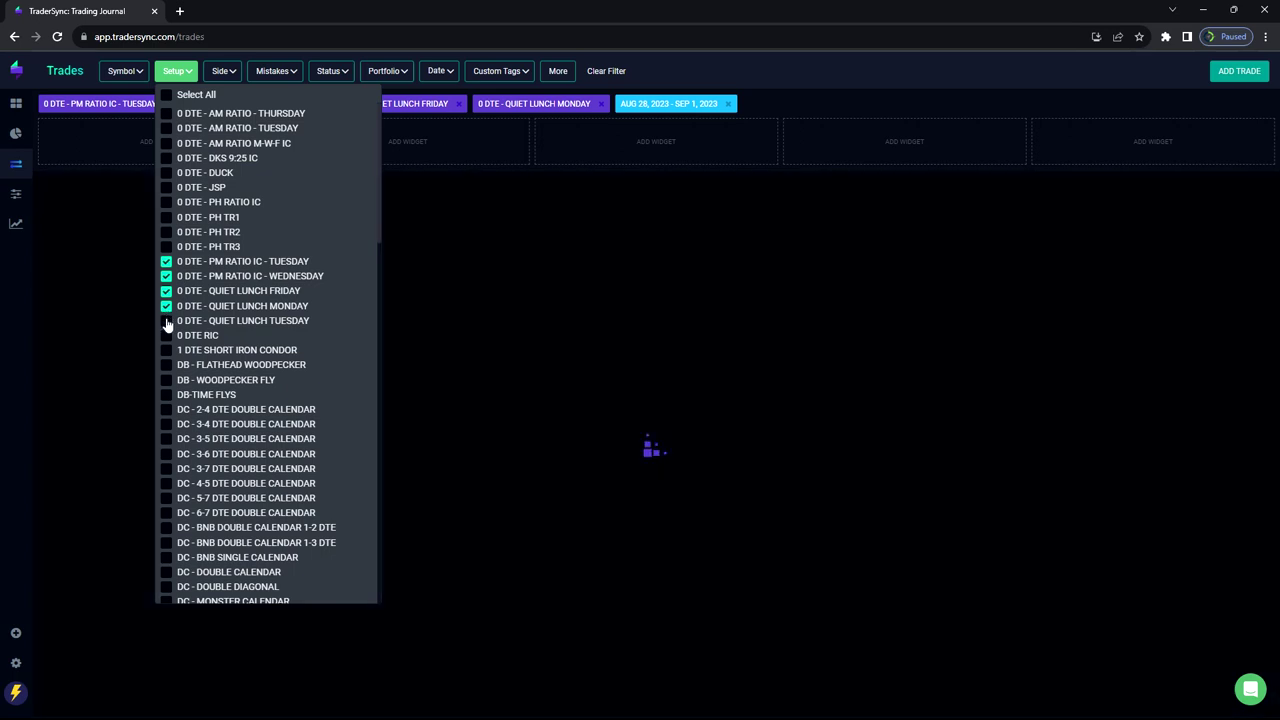
pyautogui.click(166, 320)
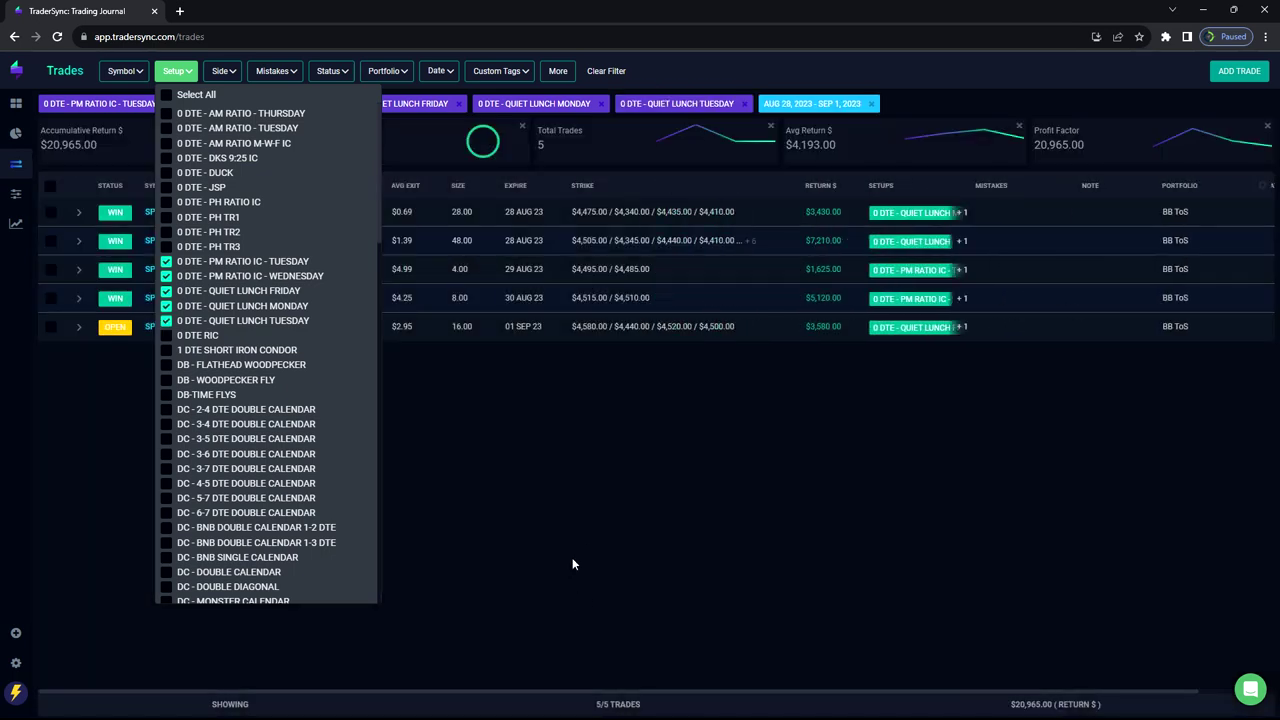
pyautogui.click(592, 540)
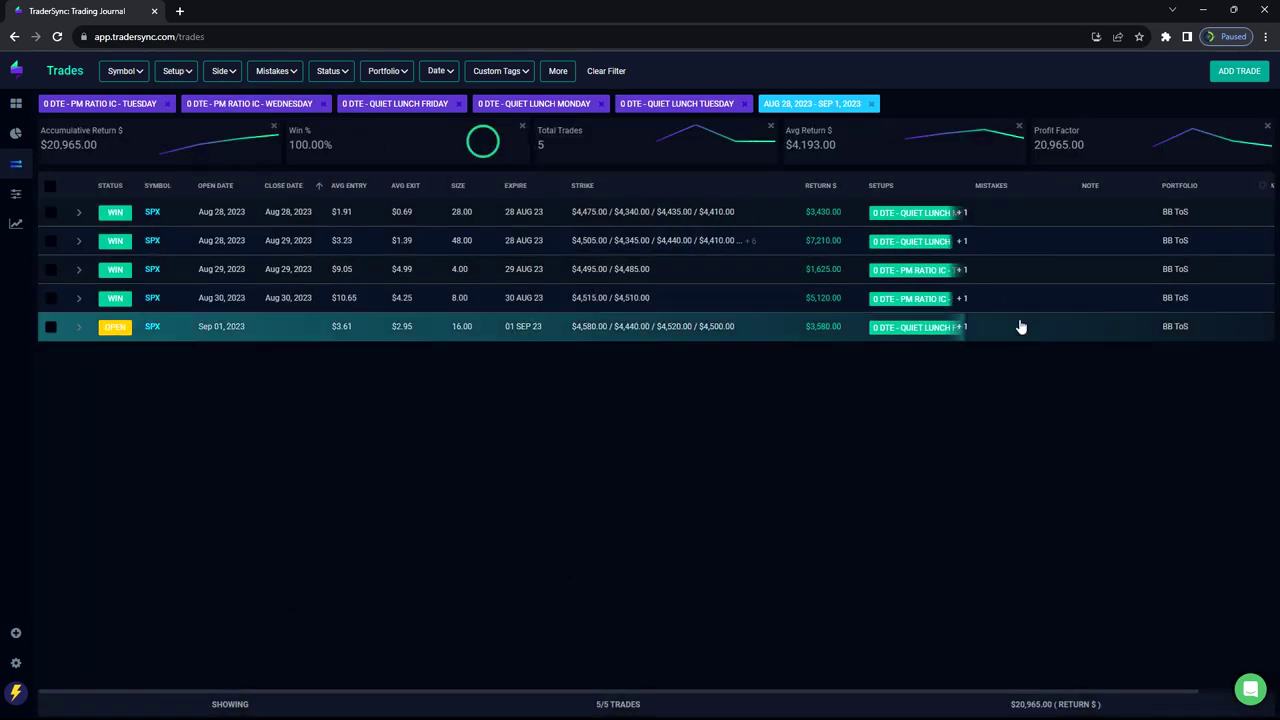
pyautogui.moveTo(945, 218)
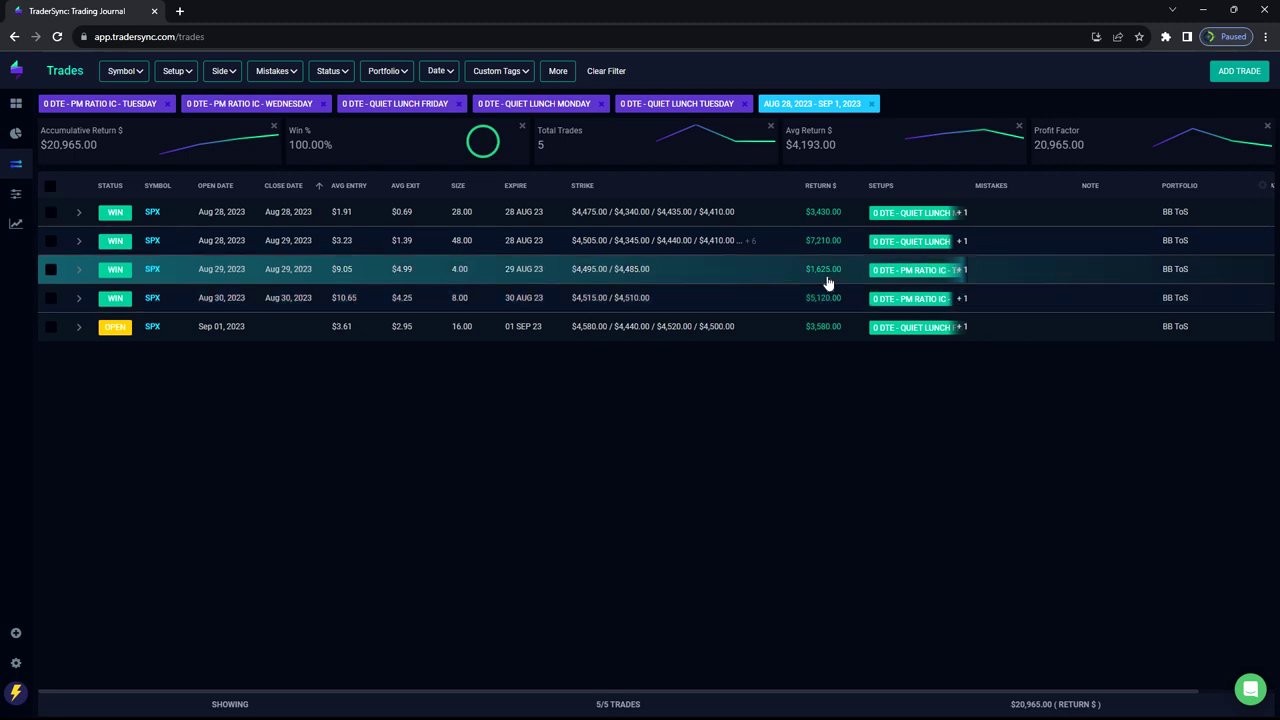
pyautogui.click(58, 37)
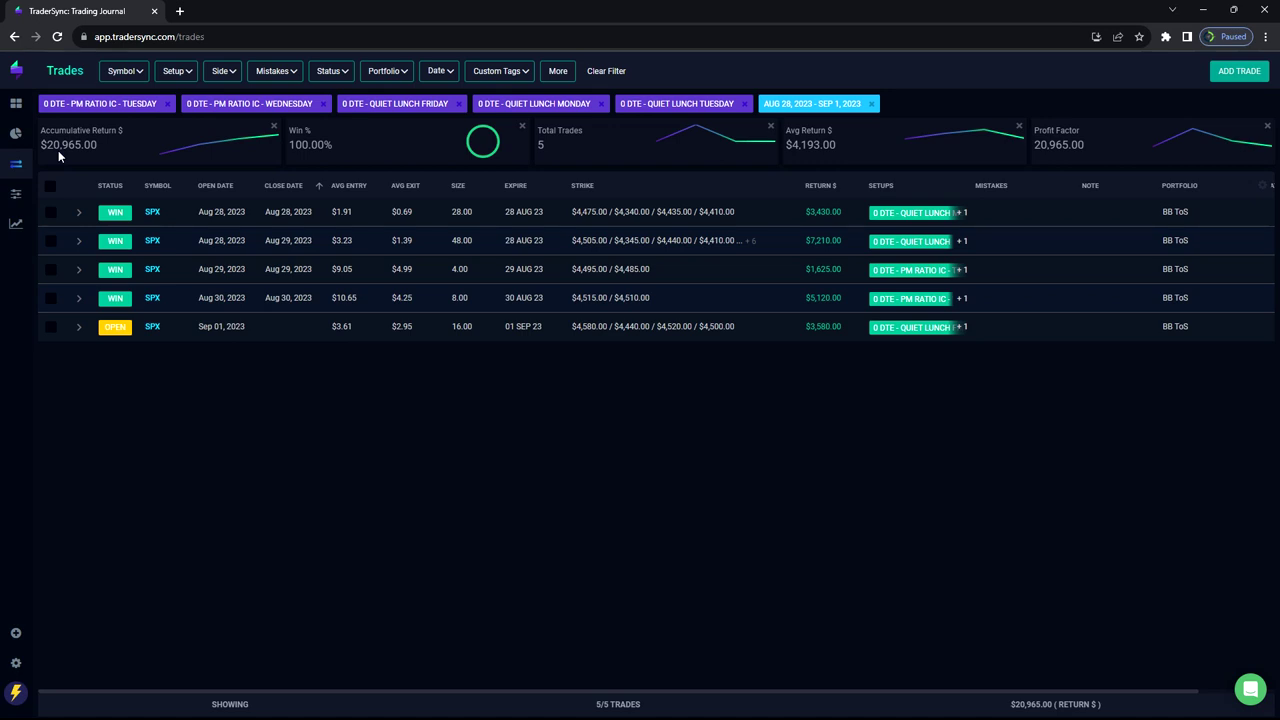
# Step: Remove the PM RATIO IC and QUIET LUNCH setups from the filter and show only 0 DTE RIC trades
pyautogui.click(185, 80)
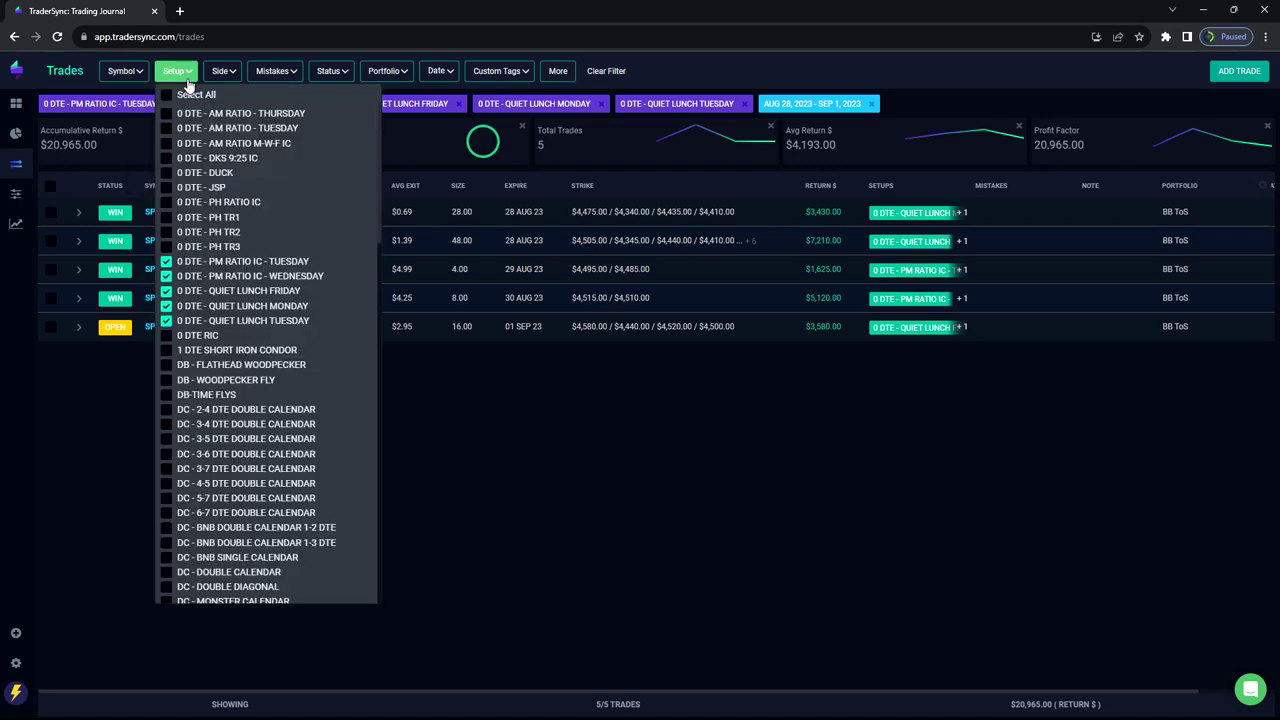
pyautogui.click(166, 261)
pyautogui.click(166, 276)
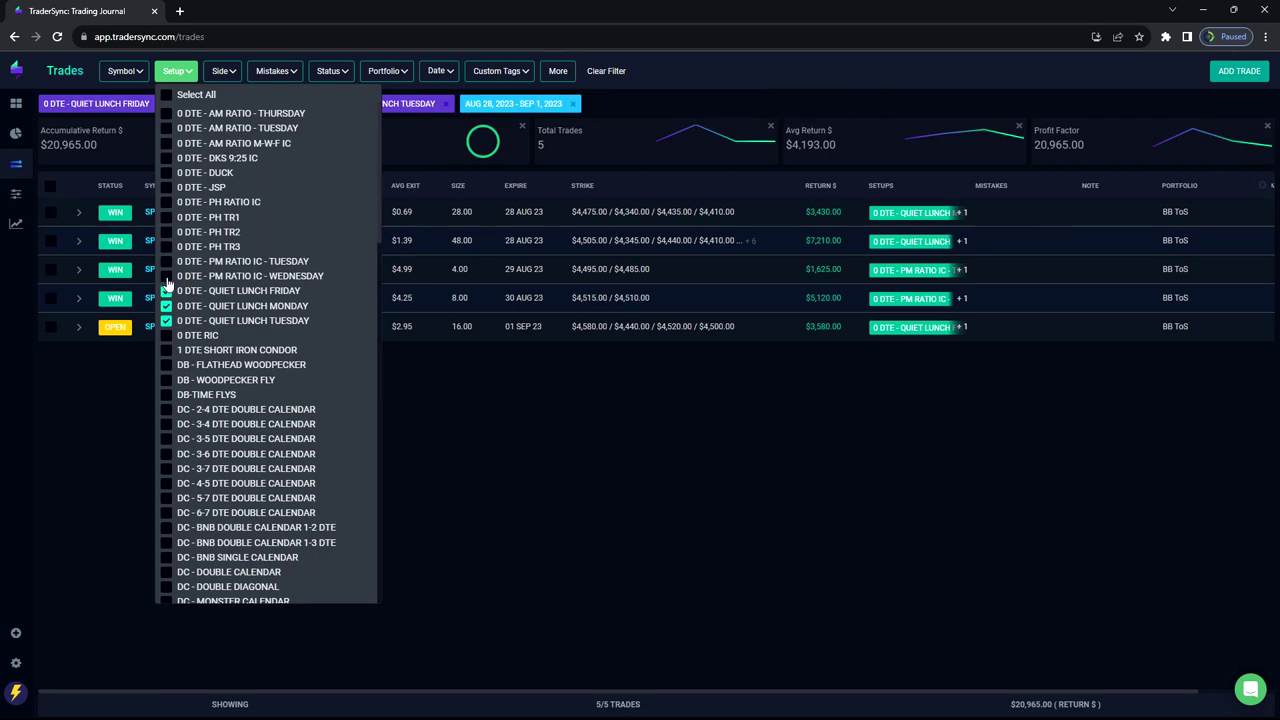
pyautogui.click(166, 290)
pyautogui.click(166, 305)
pyautogui.click(166, 320)
pyautogui.click(166, 335)
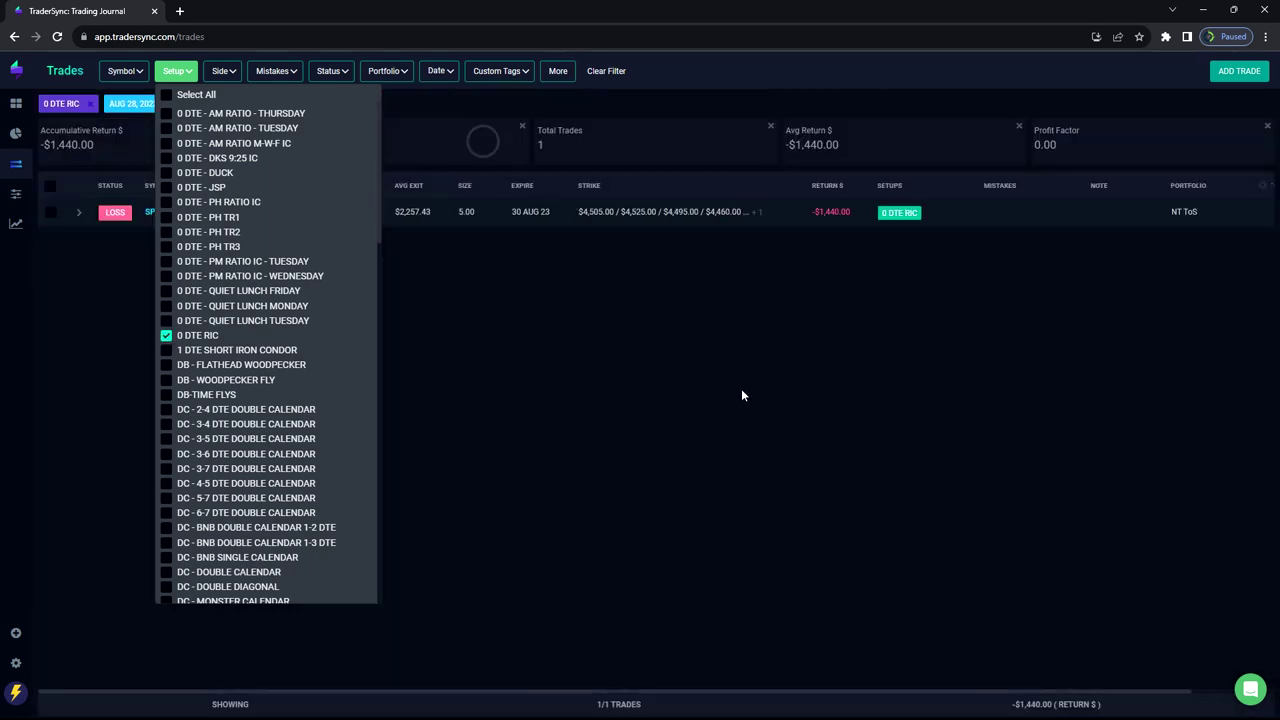
pyautogui.click(741, 388)
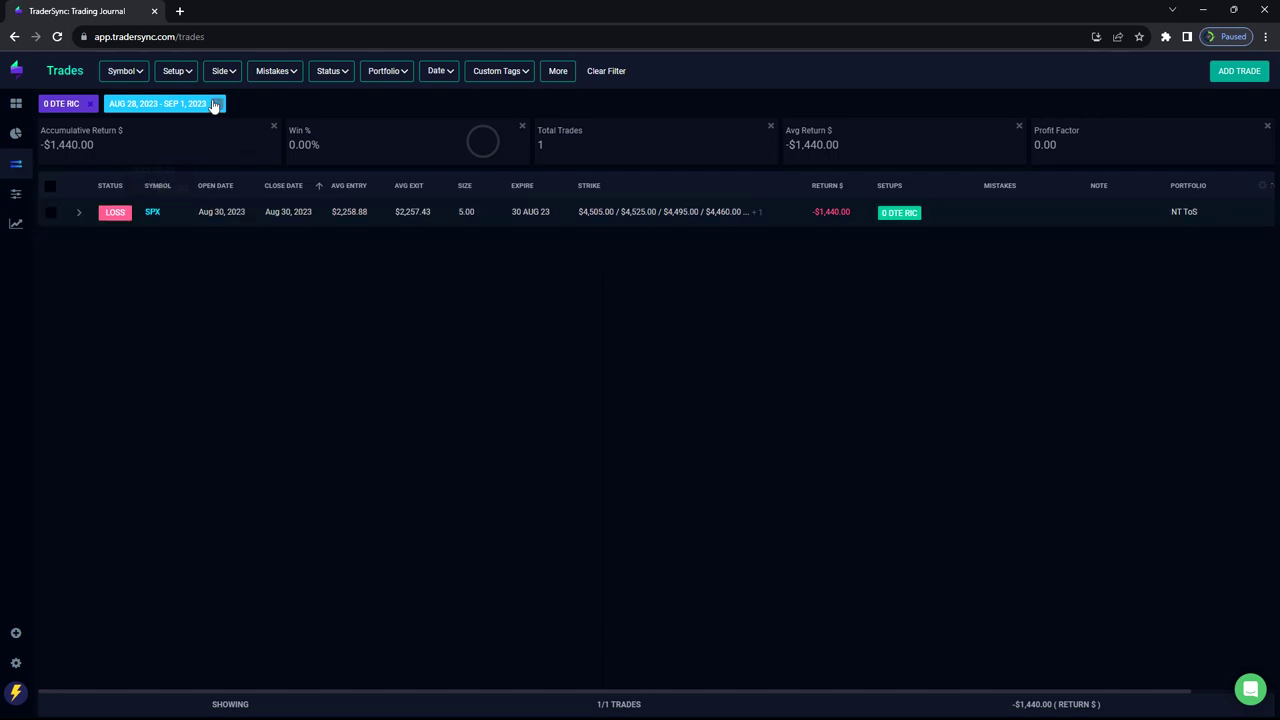
# Step: Replace 0 DTE RIC in the setup filter with DB - FLATHEAD WOODPECKER, DB - WOODPECKER FLY and DB-TIME FLYS
pyautogui.click(180, 78)
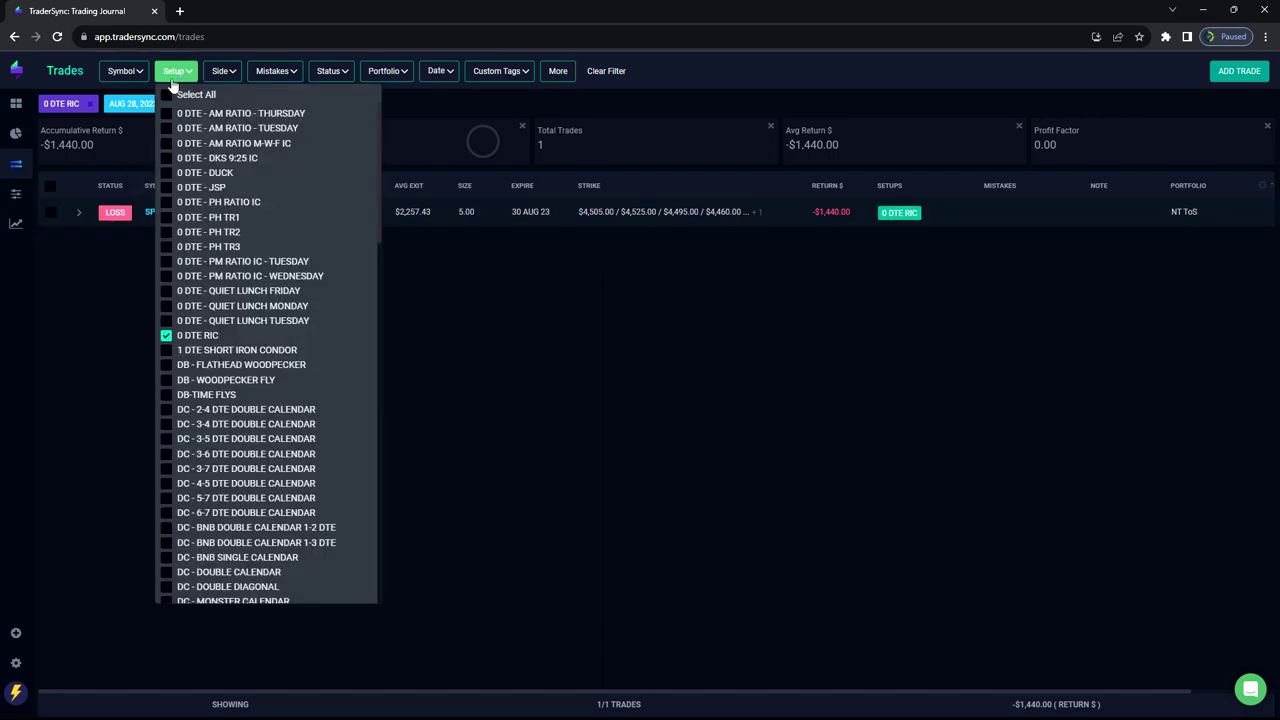
pyautogui.click(167, 336)
pyautogui.click(166, 365)
pyautogui.click(166, 380)
pyautogui.click(167, 395)
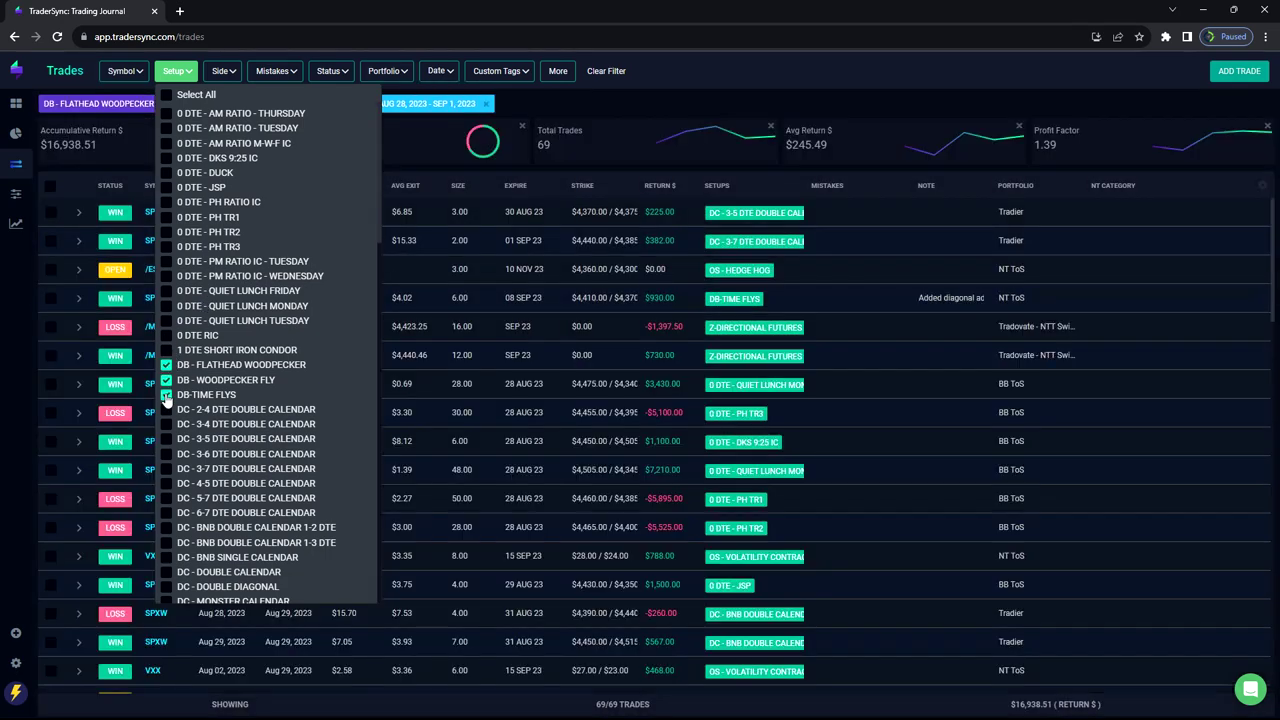
pyautogui.click(782, 582)
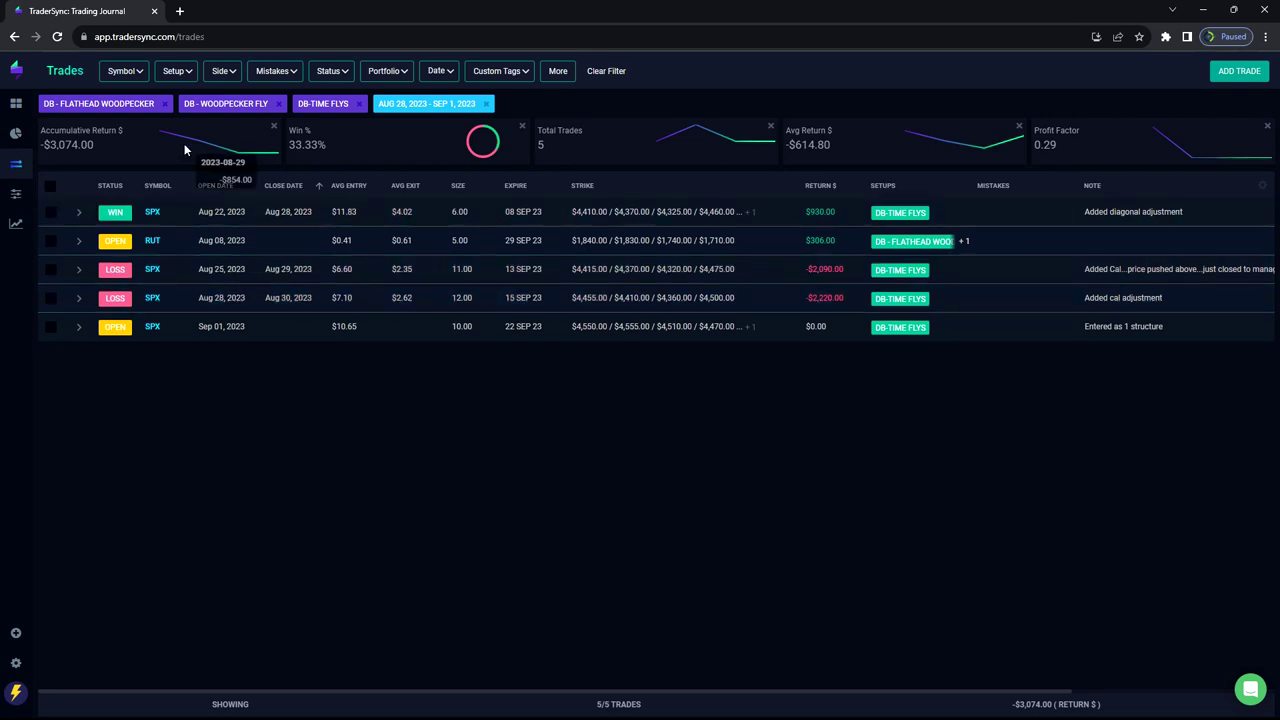
# Step: Replace the DB setups in the filter with the eight DC double calendars from 2-4 DTE through 6-7 DTE
pyautogui.click(176, 71)
pyautogui.click(167, 365)
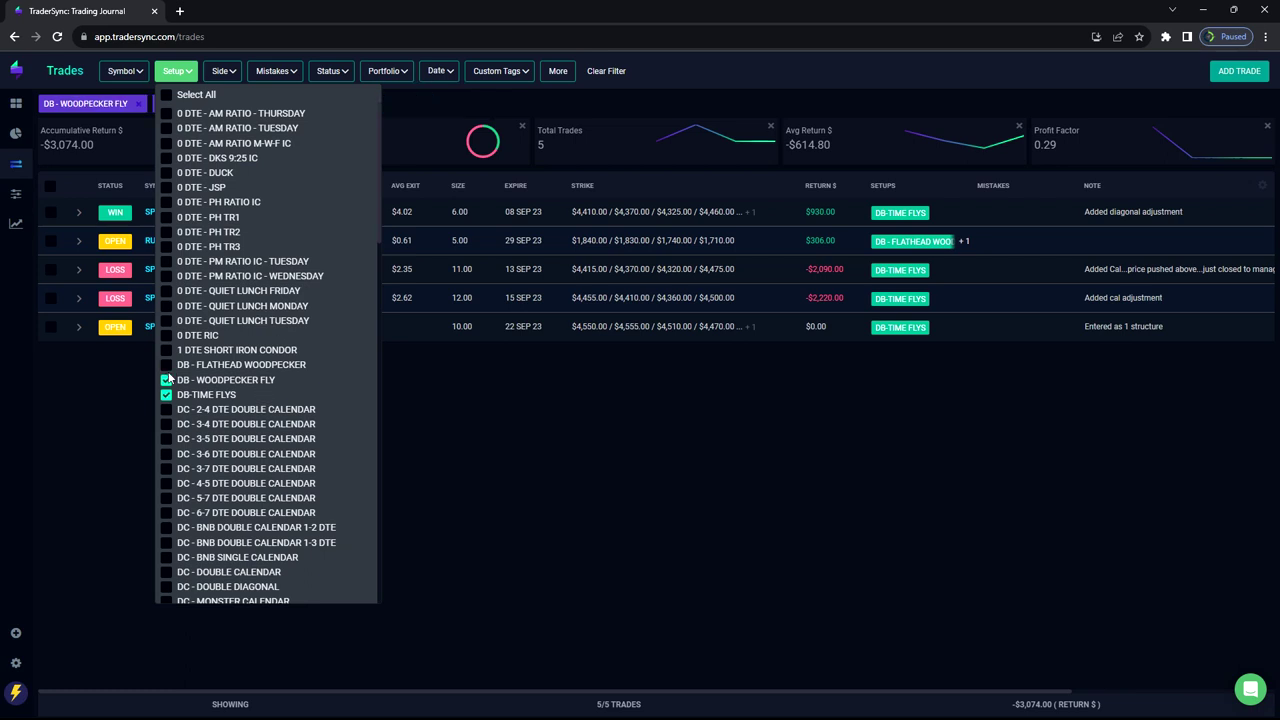
pyautogui.click(167, 380)
pyautogui.click(166, 395)
pyautogui.click(166, 410)
pyautogui.click(166, 424)
pyautogui.click(166, 439)
pyautogui.click(166, 454)
pyautogui.click(166, 469)
pyautogui.click(166, 483)
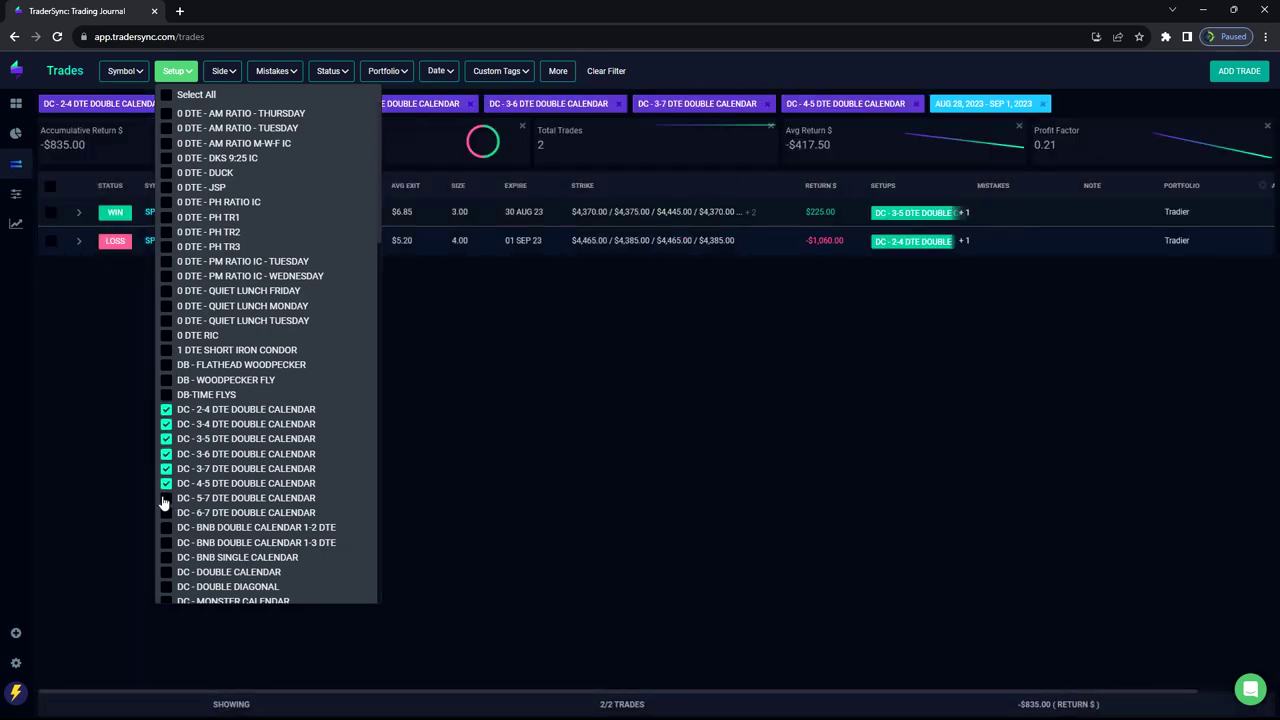
pyautogui.click(166, 498)
pyautogui.click(166, 513)
# Step: Add BNB DOUBLE CALENDAR 1-2 DTE and 1-3 DTE, BNB SINGLE CALENDAR, DOUBLE CALENDAR and DOUBLE DIAGONAL from the DC group to the setup filter
pyautogui.click(166, 527)
pyautogui.click(166, 542)
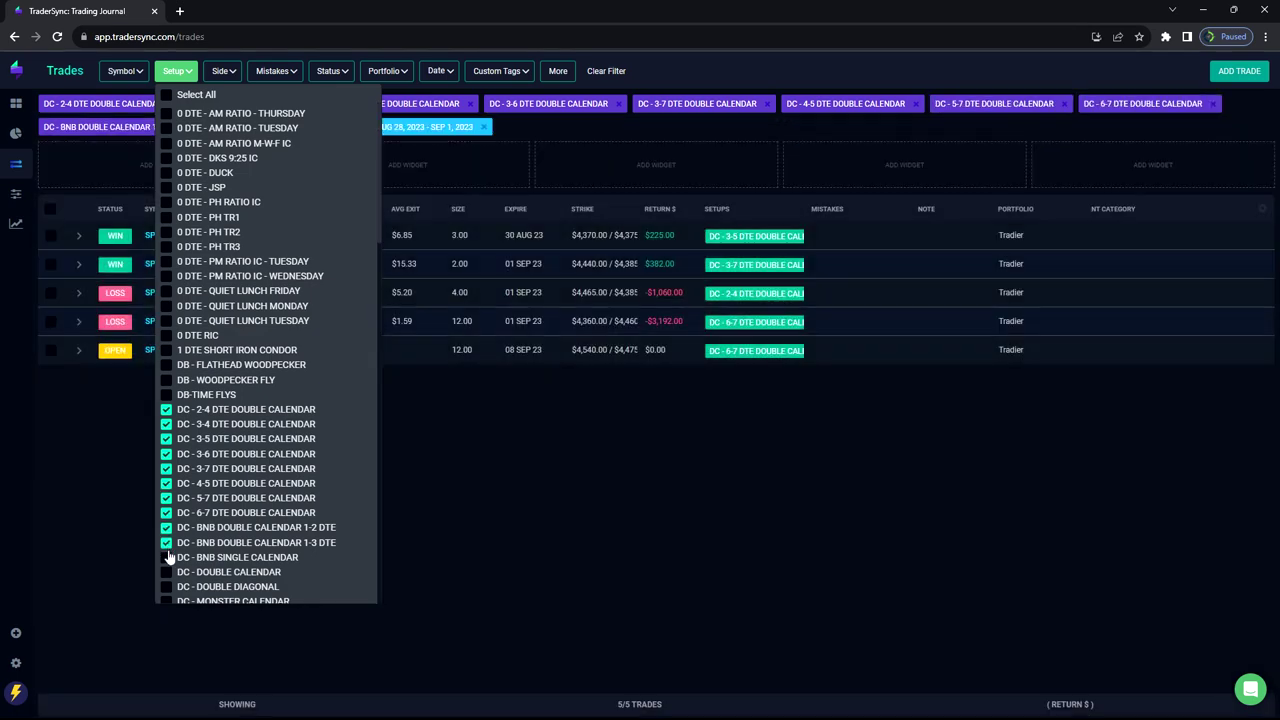
pyautogui.click(166, 557)
pyautogui.click(166, 572)
pyautogui.click(166, 587)
pyautogui.scroll(-2, 166, 580)
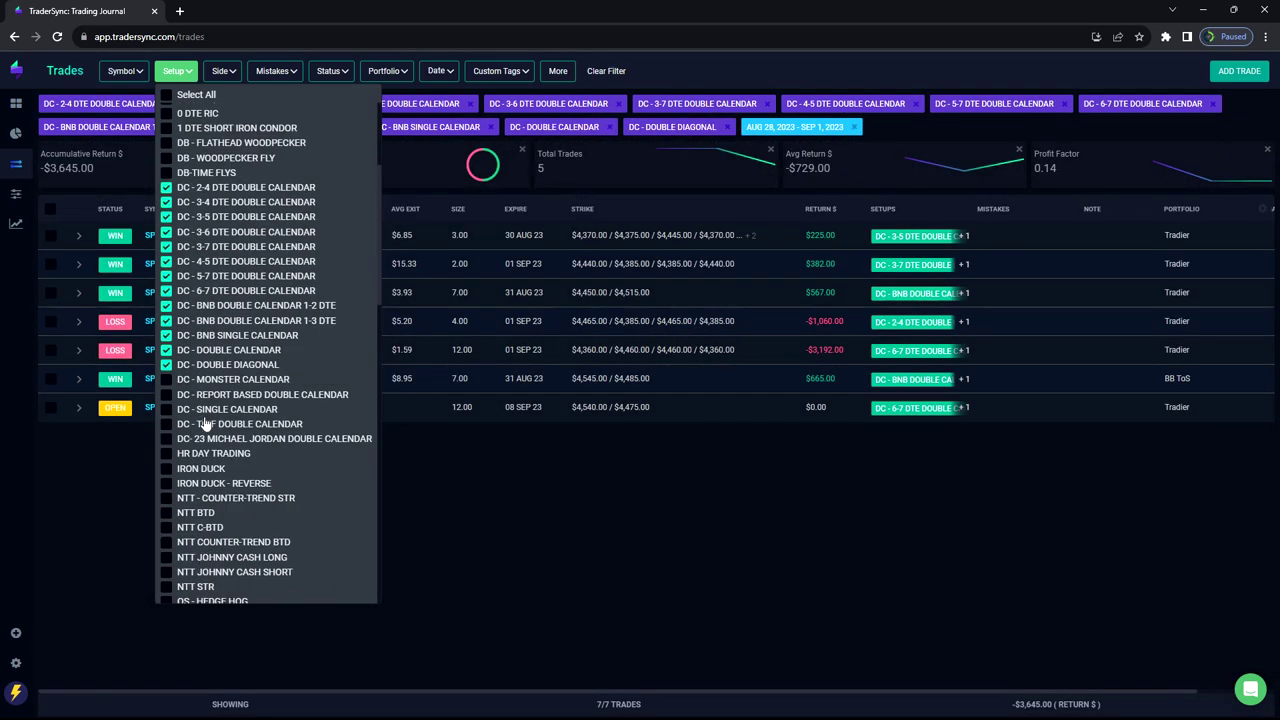
# Step: Add the DC Monster, Report Based Double, Single, TGIF Double and 23 Michael Jordan Double calendars to the setup filter, and reload the page
pyautogui.click(166, 380)
pyautogui.click(166, 394)
pyautogui.click(166, 409)
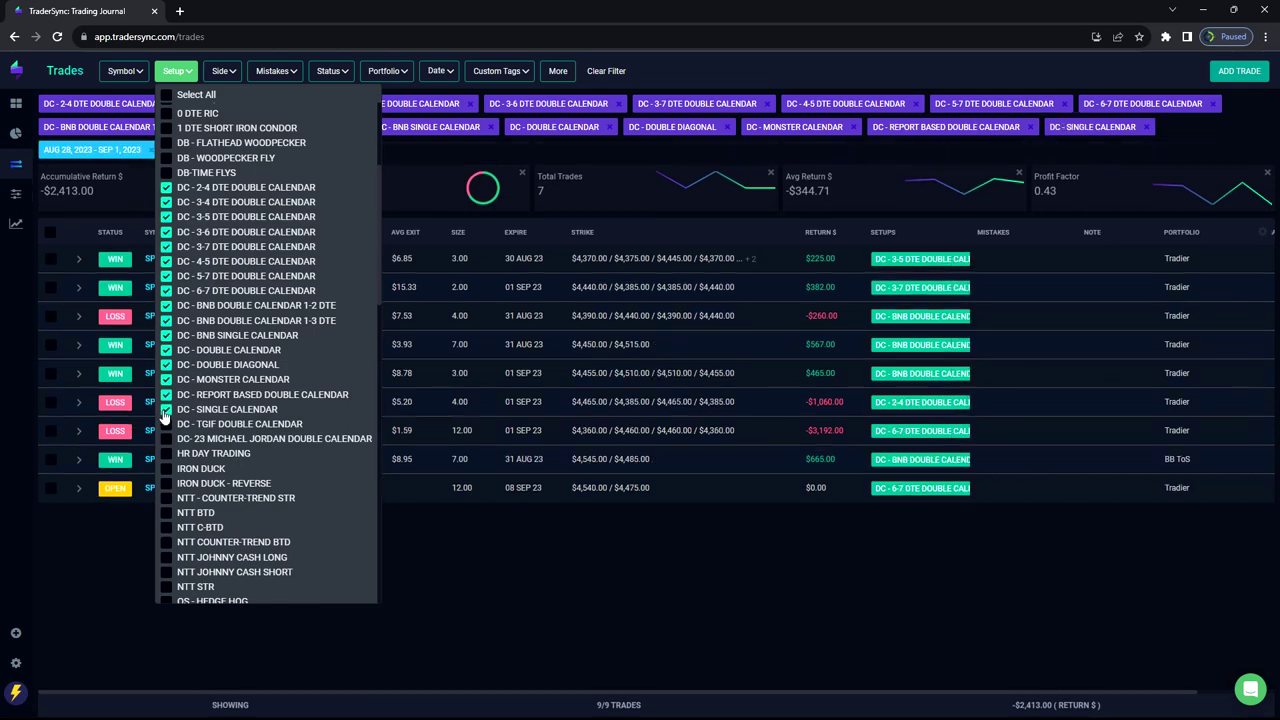
pyautogui.click(166, 424)
pyautogui.click(165, 440)
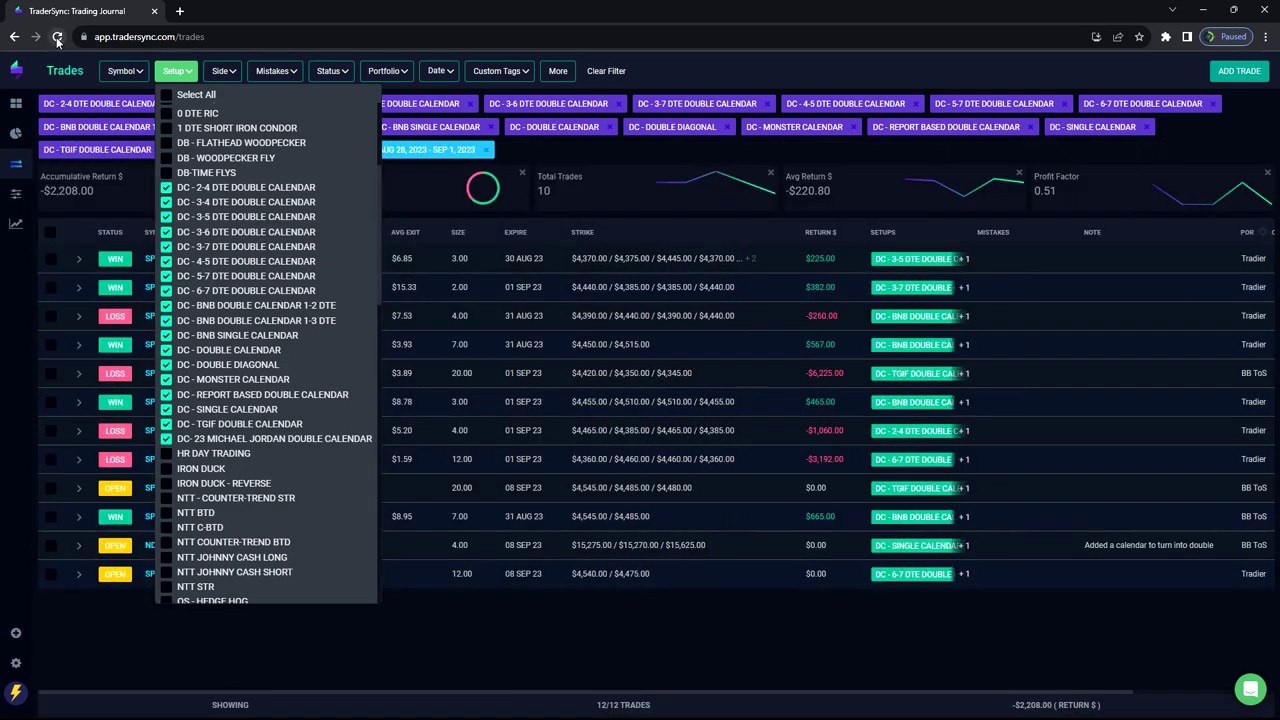
pyautogui.click(57, 37)
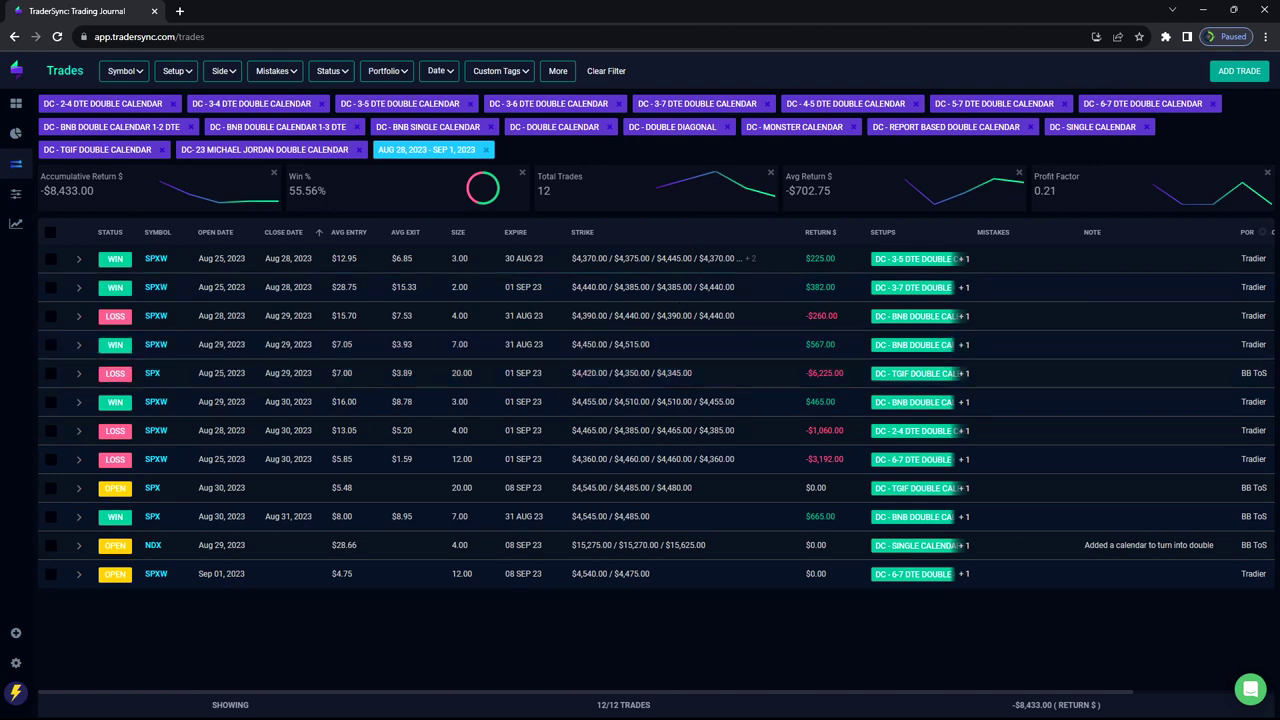
# Step: Clear all DC setups from the filter and show only IRON DUCK trades
pyautogui.click(175, 71)
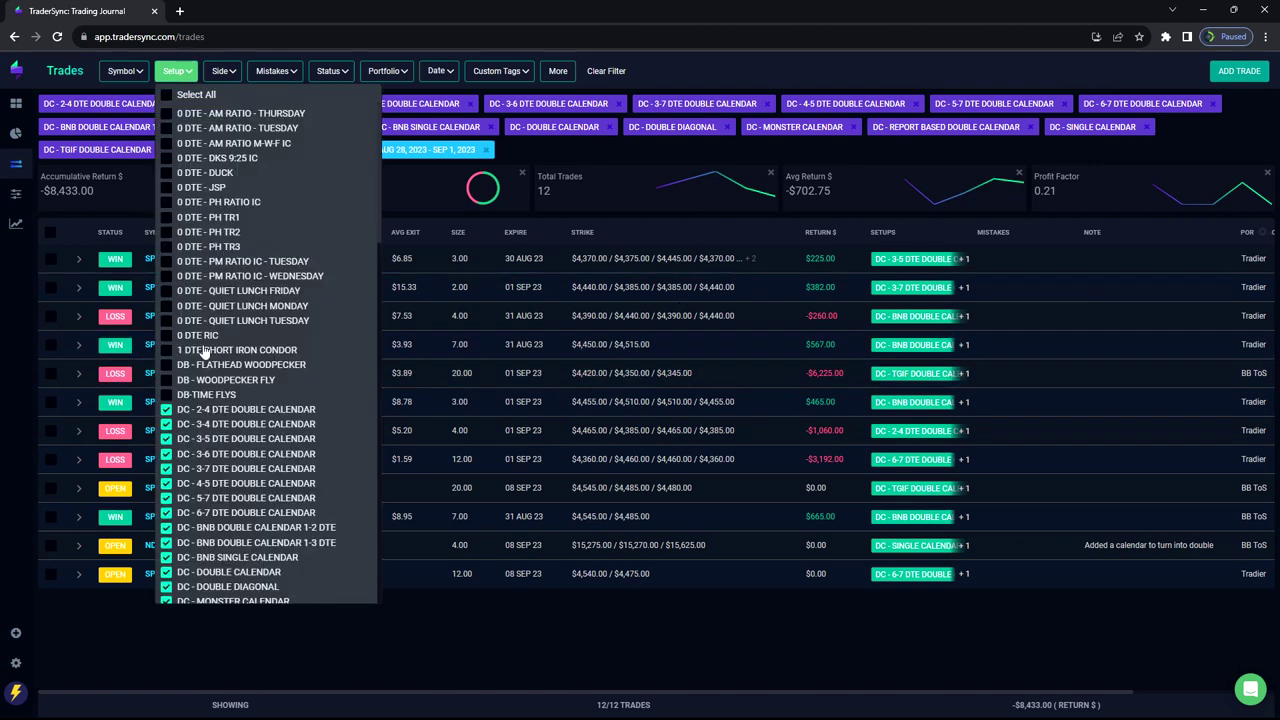
pyautogui.click(166, 95)
pyautogui.click(166, 95)
pyautogui.scroll(-1, 213, 328)
pyautogui.scroll(-1, 213, 328)
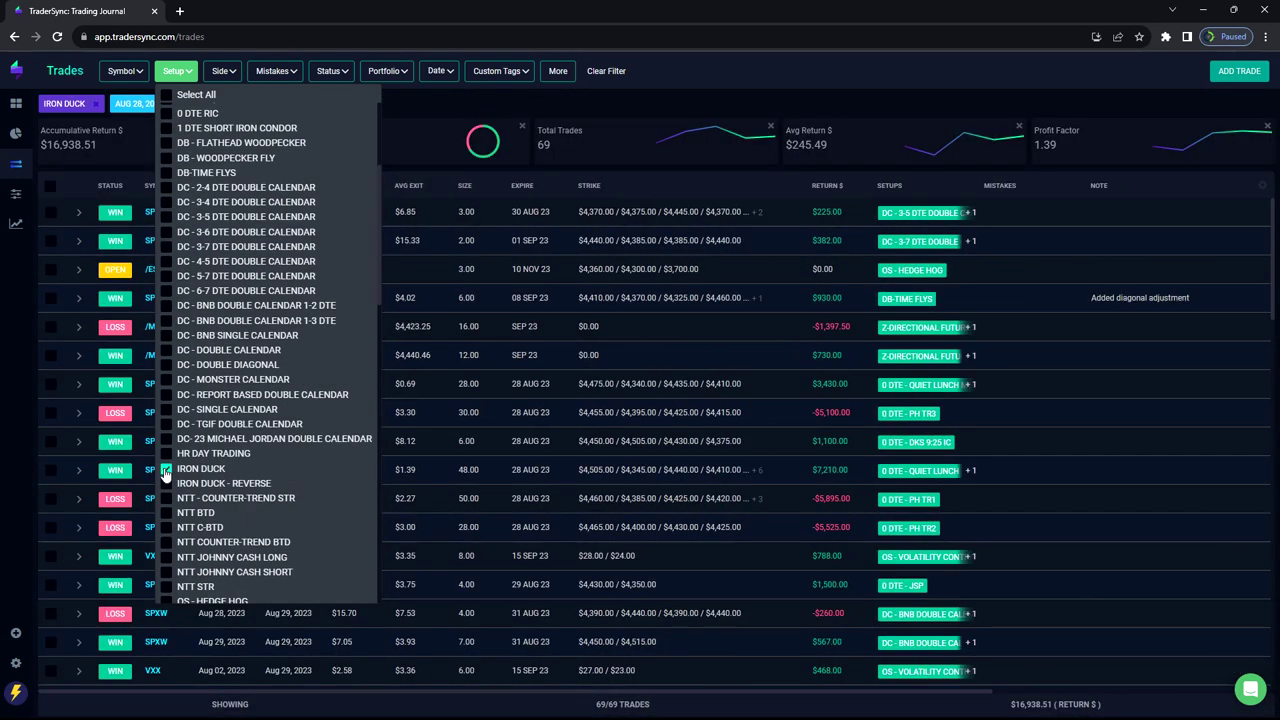
pyautogui.click(166, 470)
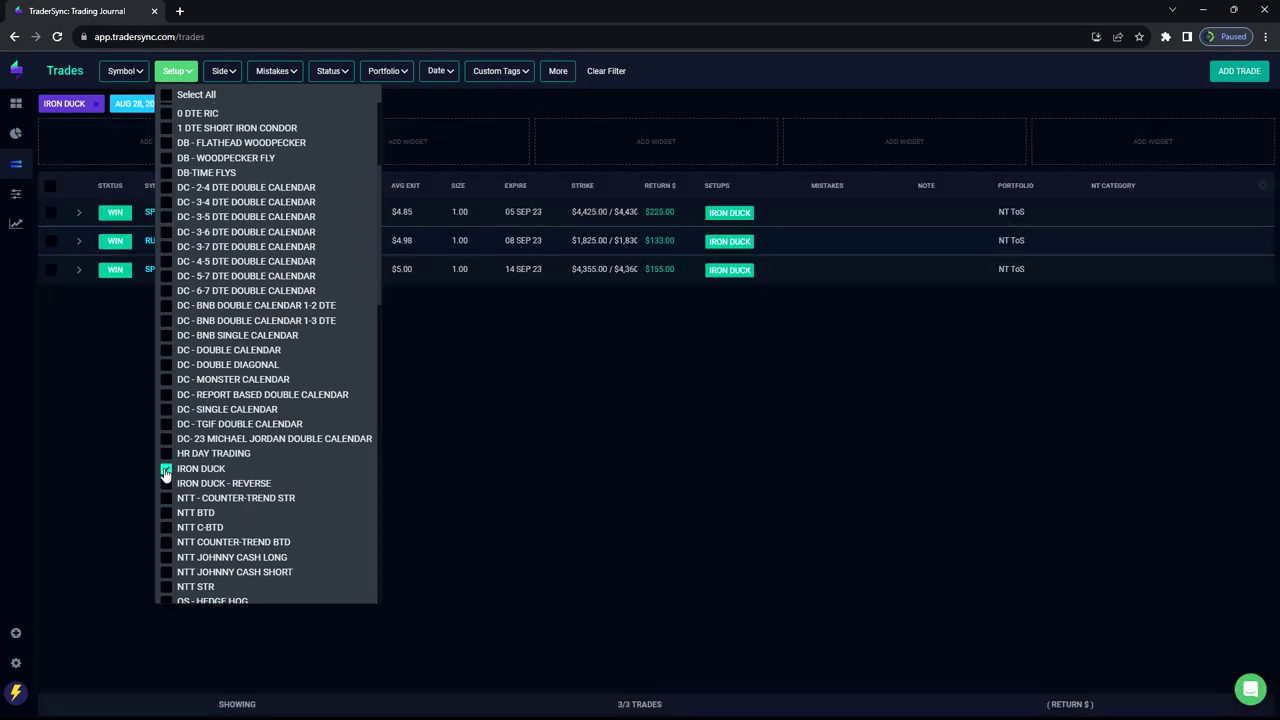
pyautogui.click(568, 363)
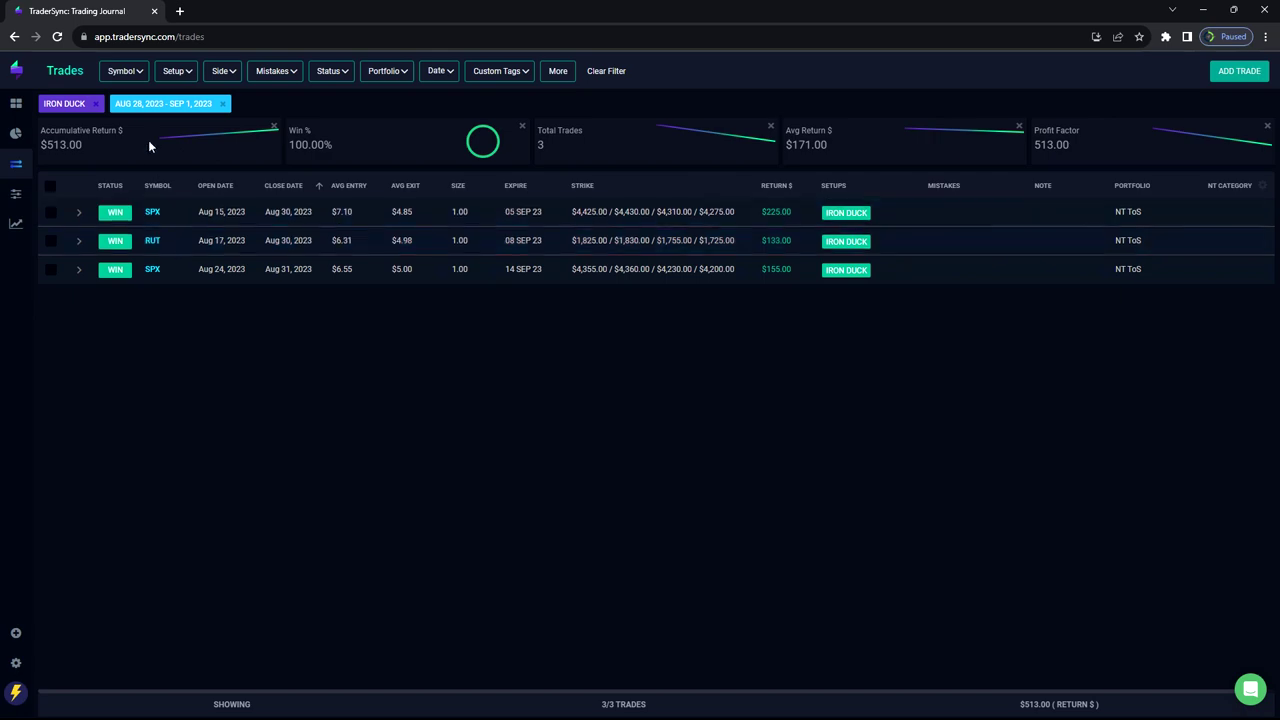
# Step: Replace IRON DUCK in the setup filter with OS - HEDGE HOG, REVERSE HEDGE HOG, SHORT STRANGLE and VOLATILITY CONTRACTION, and reload the page
pyautogui.click(175, 71)
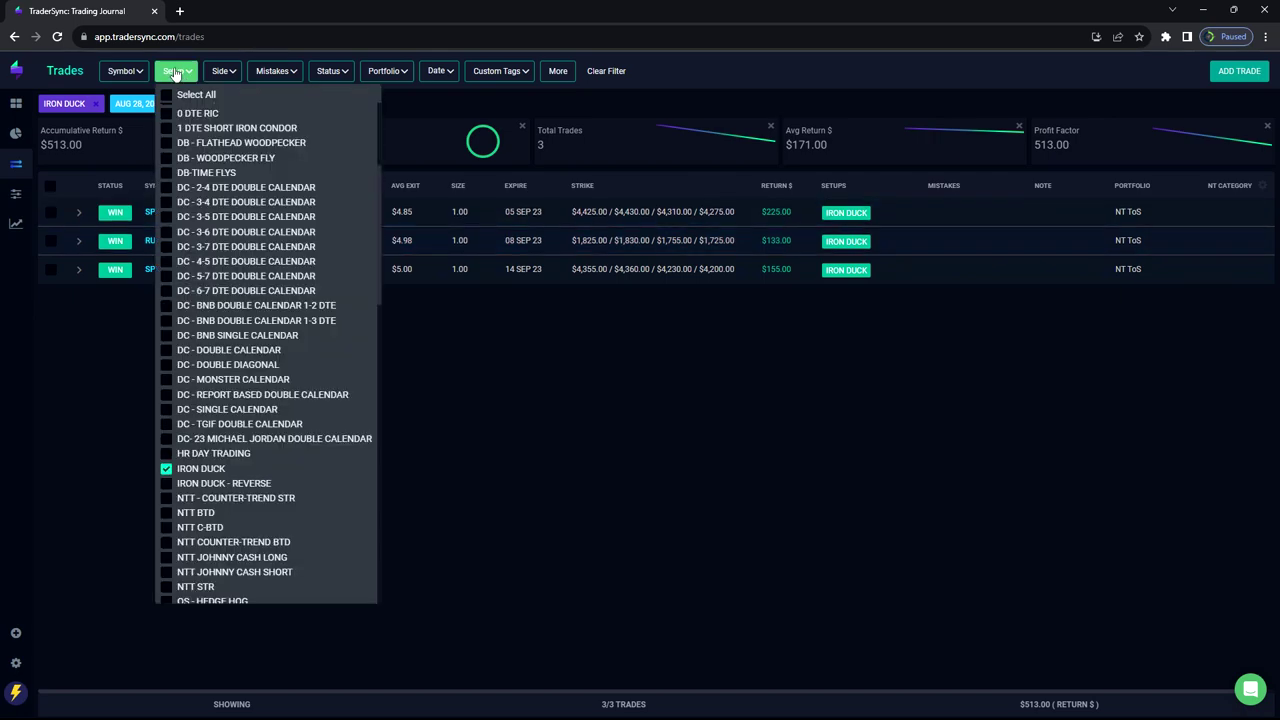
pyautogui.click(168, 468)
pyautogui.scroll(-3, 196, 456)
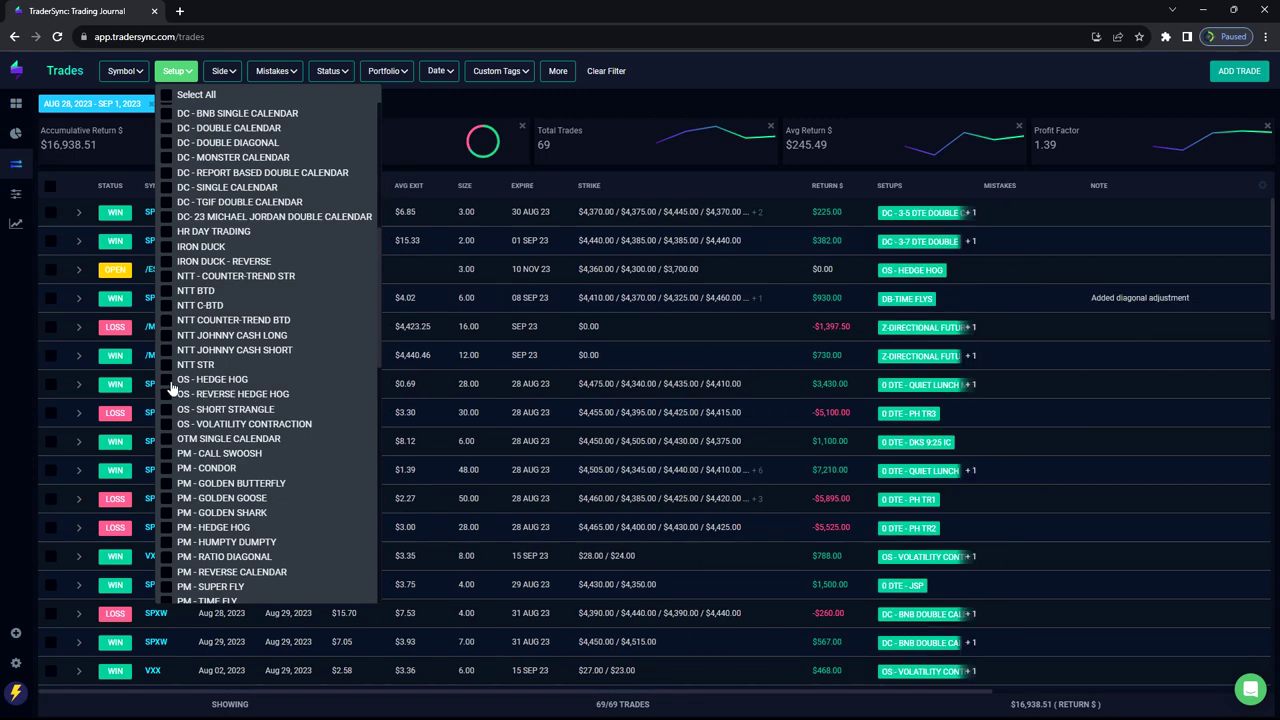
pyautogui.click(166, 380)
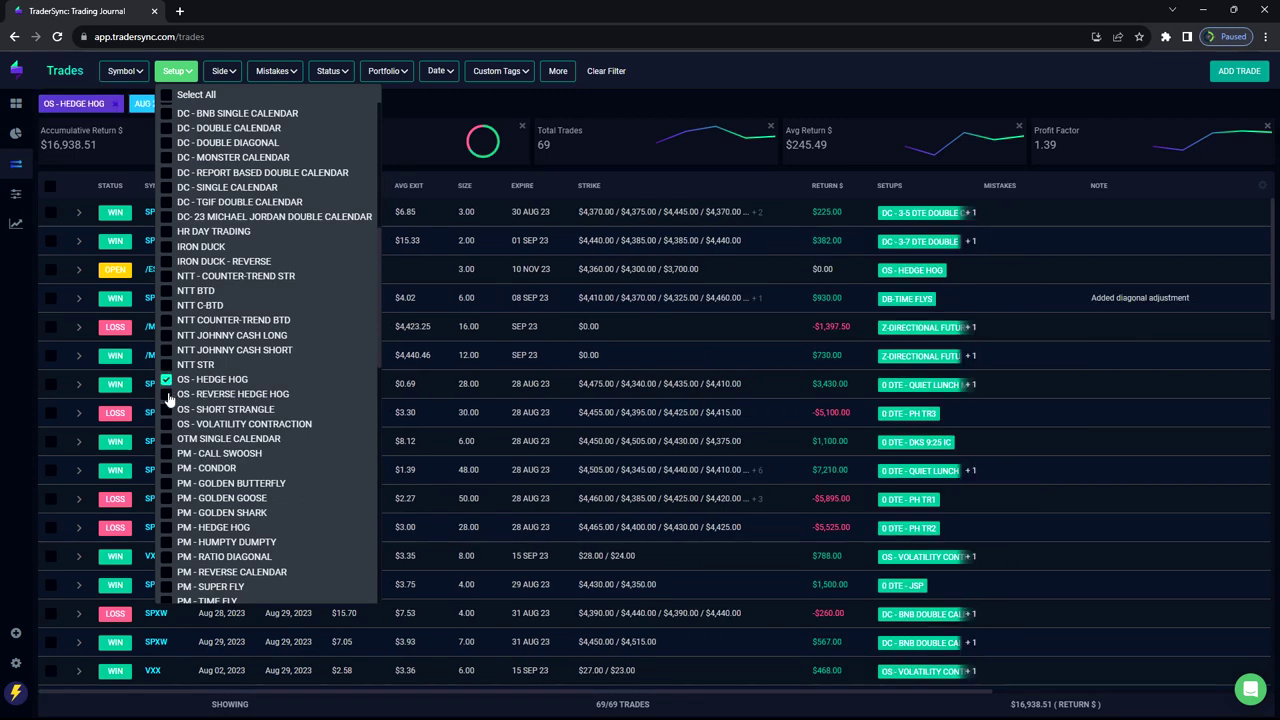
pyautogui.click(166, 394)
pyautogui.click(166, 409)
pyautogui.click(166, 424)
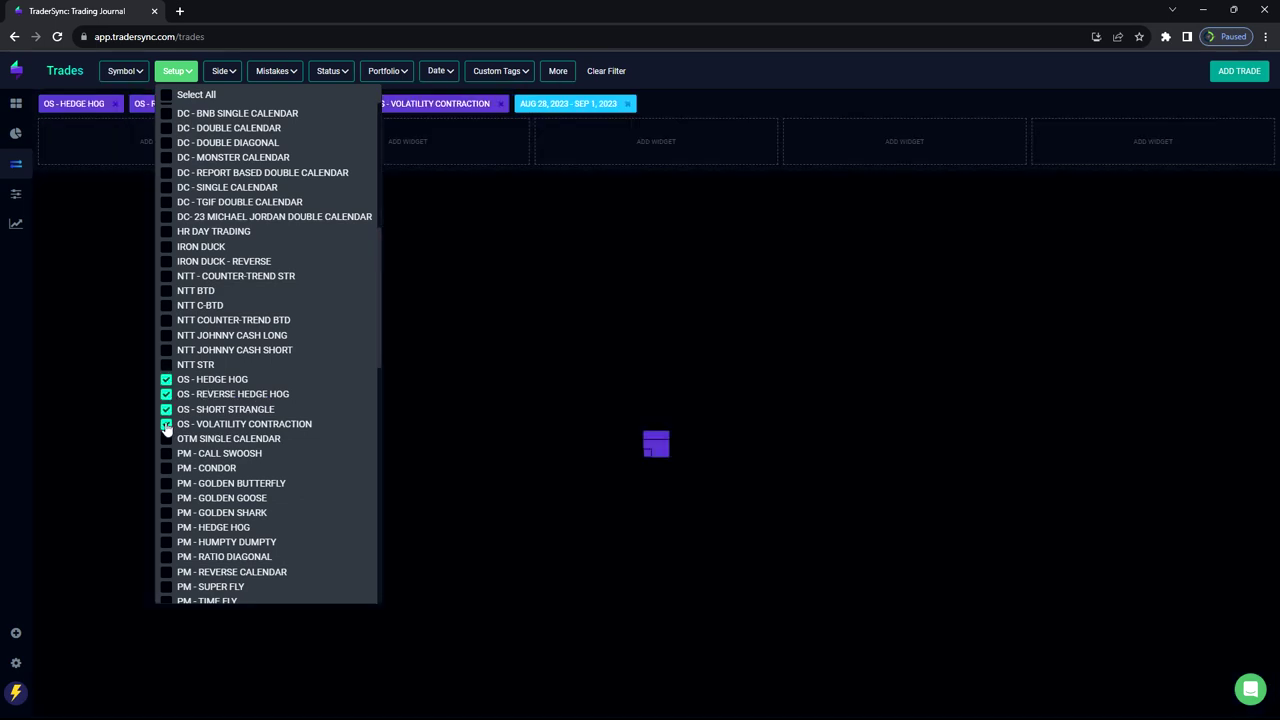
pyautogui.click(112, 578)
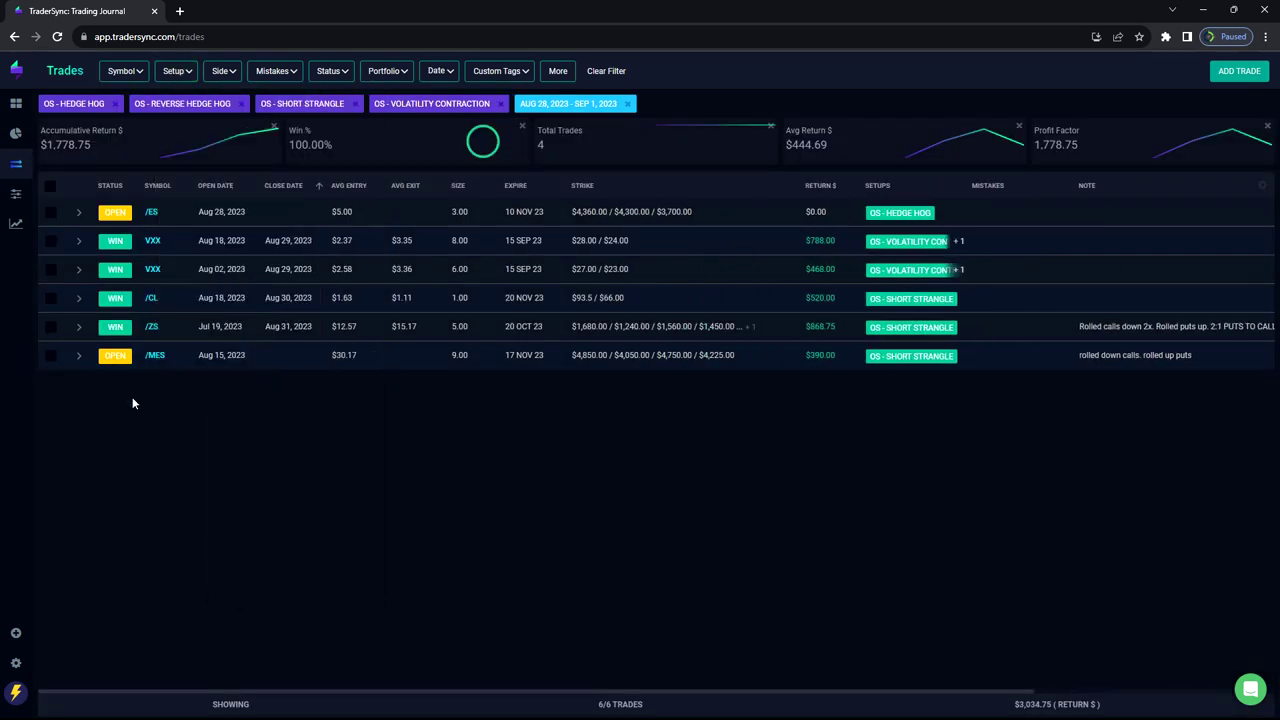
pyautogui.click(57, 38)
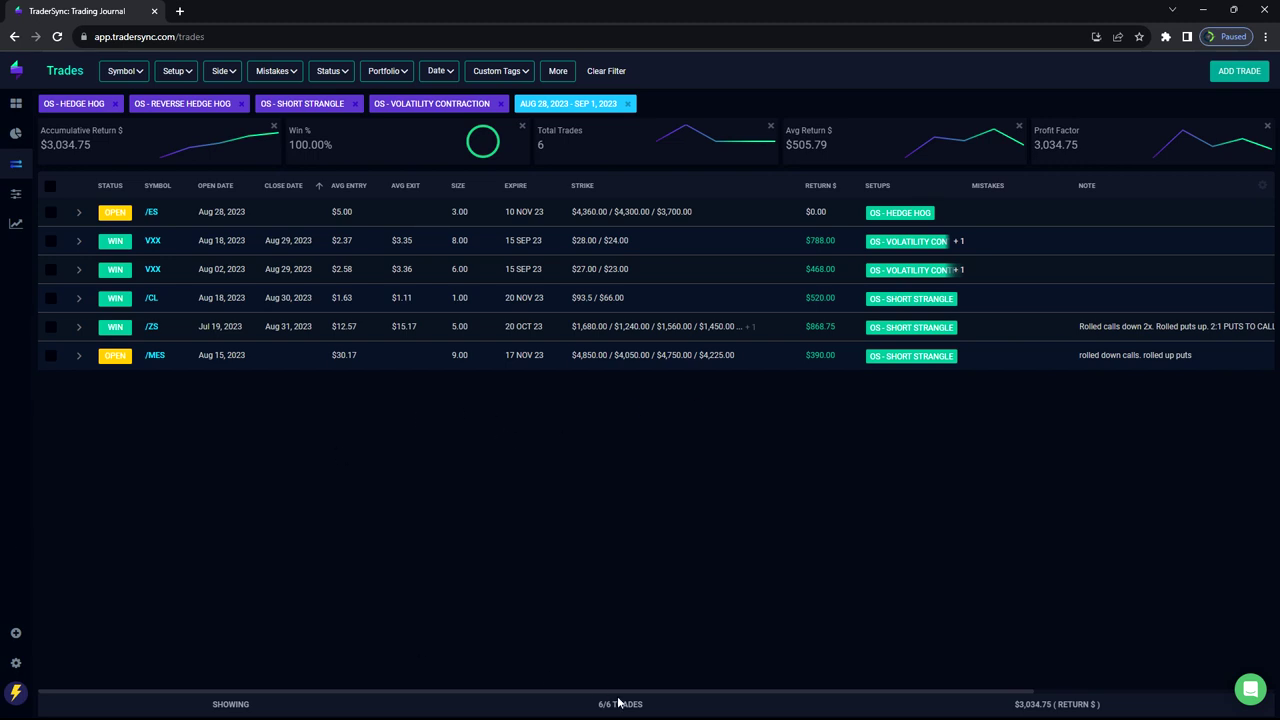
# Step: Switch to the main thinkorswim window and open the Risk Profile analysis of the open positions
pyautogui.click(743, 705)
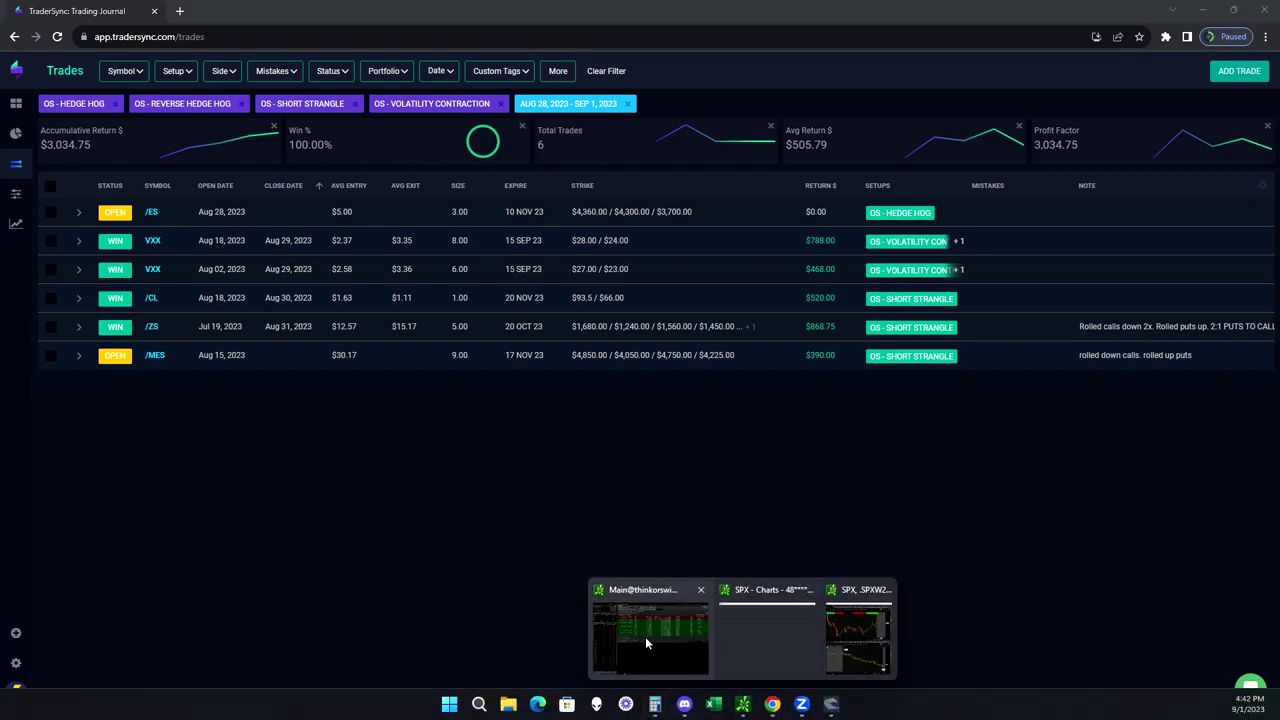
pyautogui.click(645, 643)
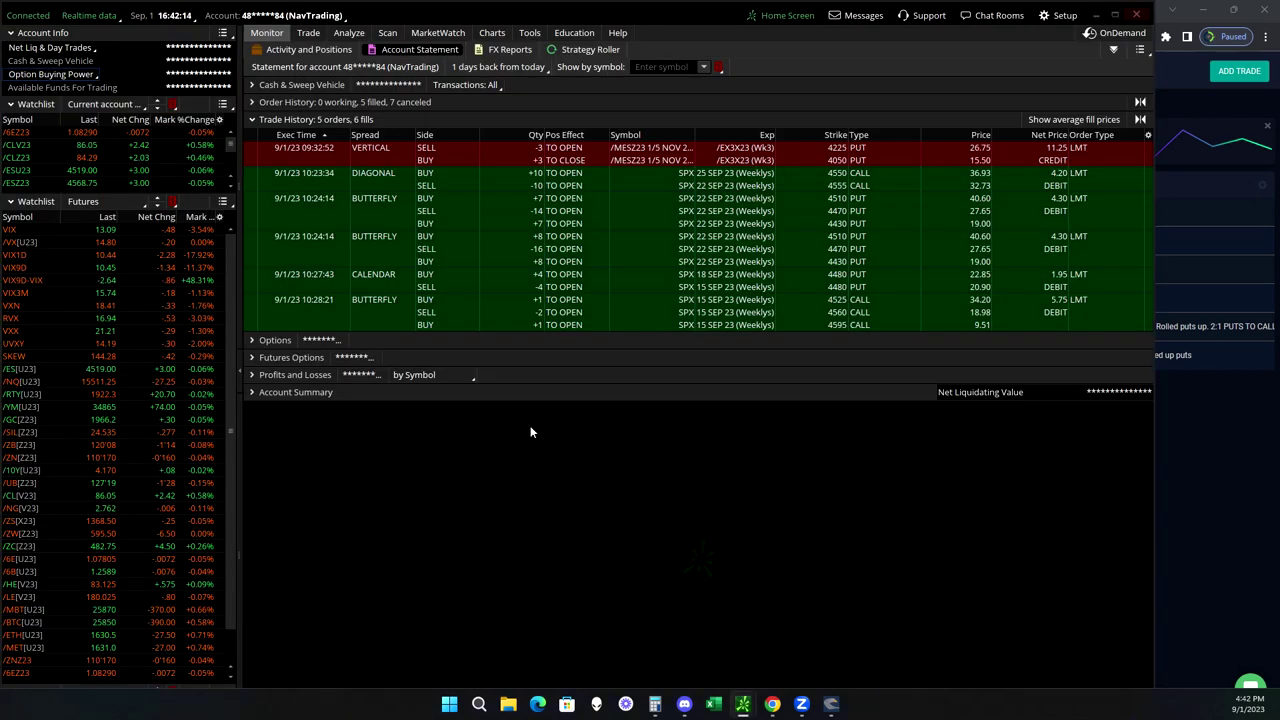
pyautogui.click(350, 36)
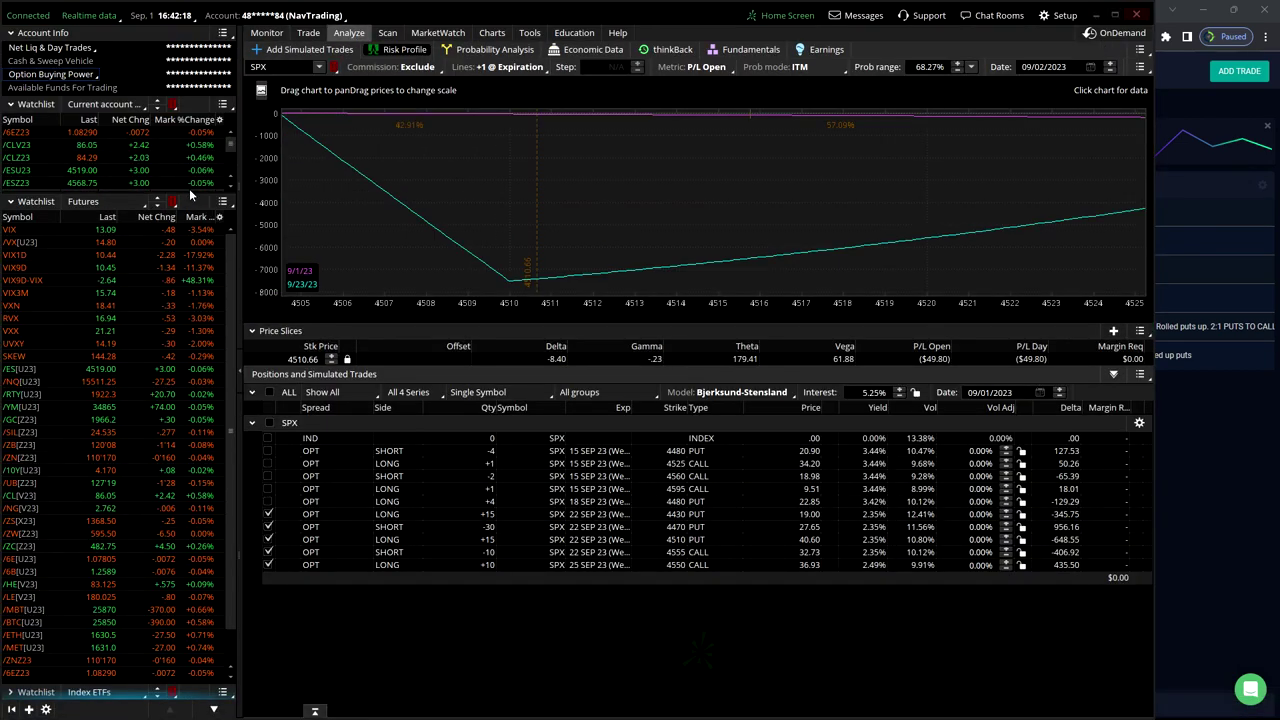
# Step: Enlarge the current account watchlist and examine the risk profiles of the /6EZ23, /CL, /ES and /GC positions
pyautogui.moveTo(190, 195); pyautogui.dragTo(188, 318)
pyautogui.click(190, 133)
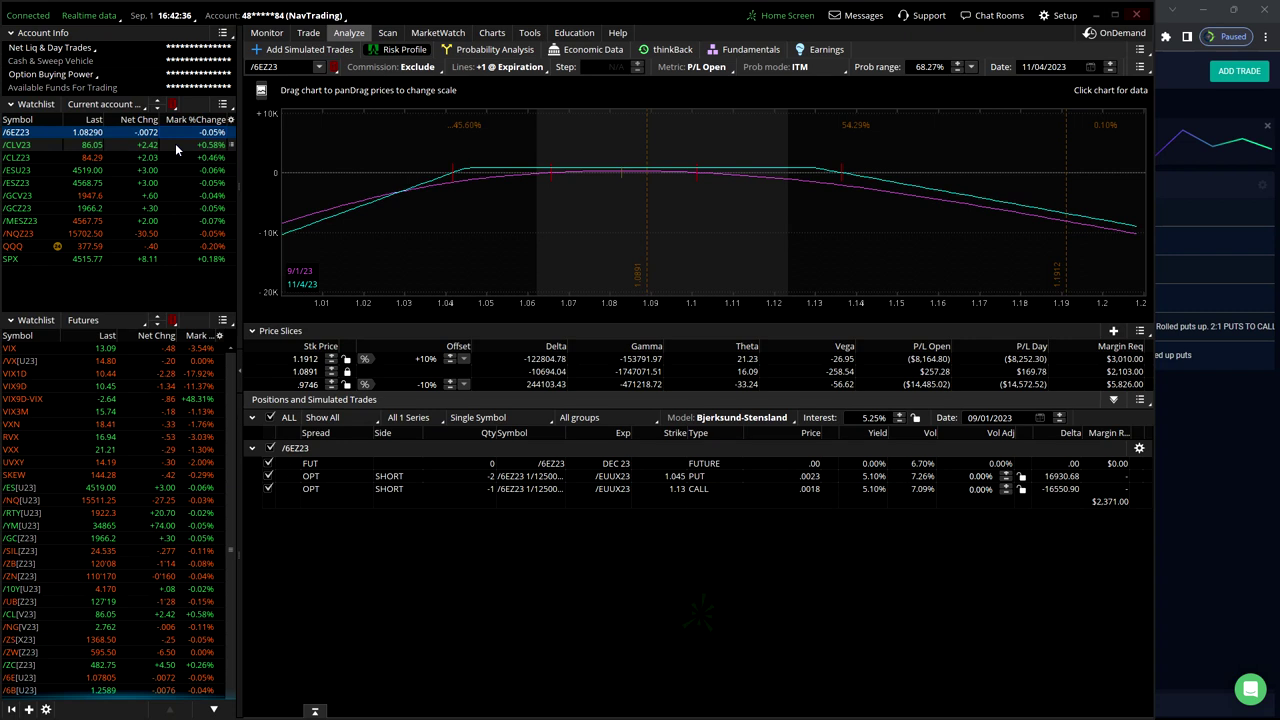
pyautogui.click(119, 625)
pyautogui.click(119, 614)
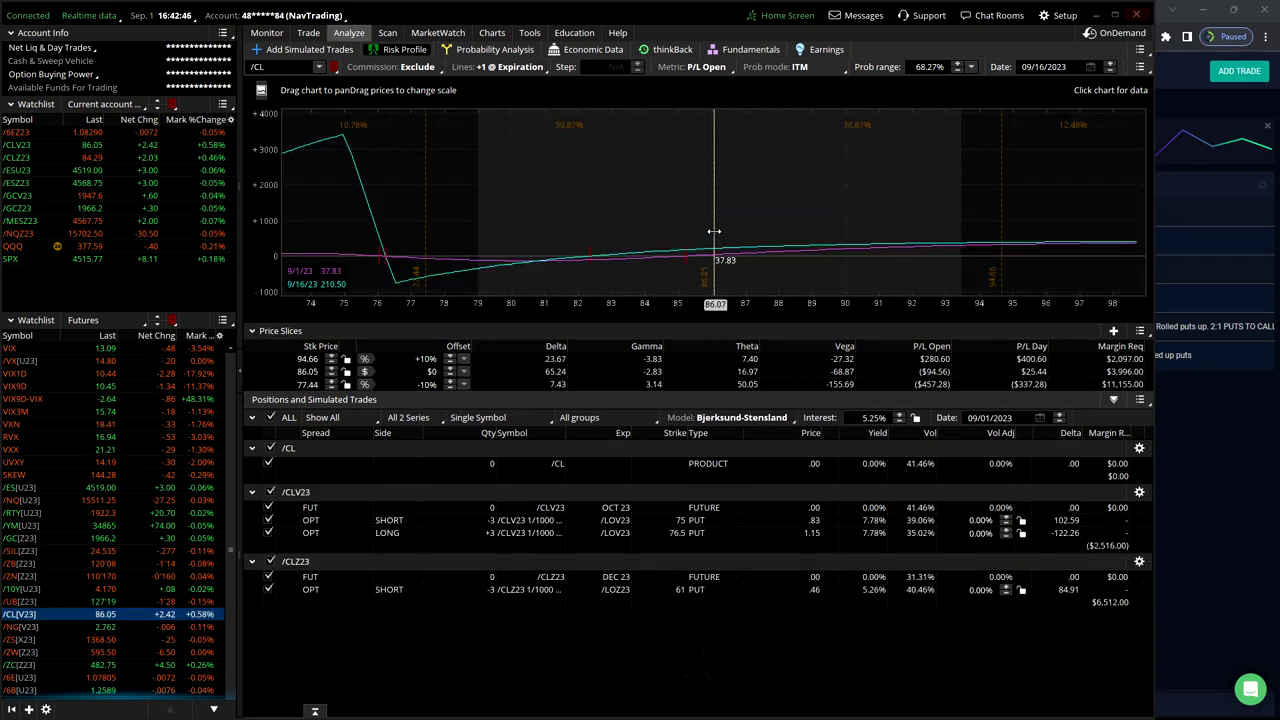
pyautogui.click(118, 487)
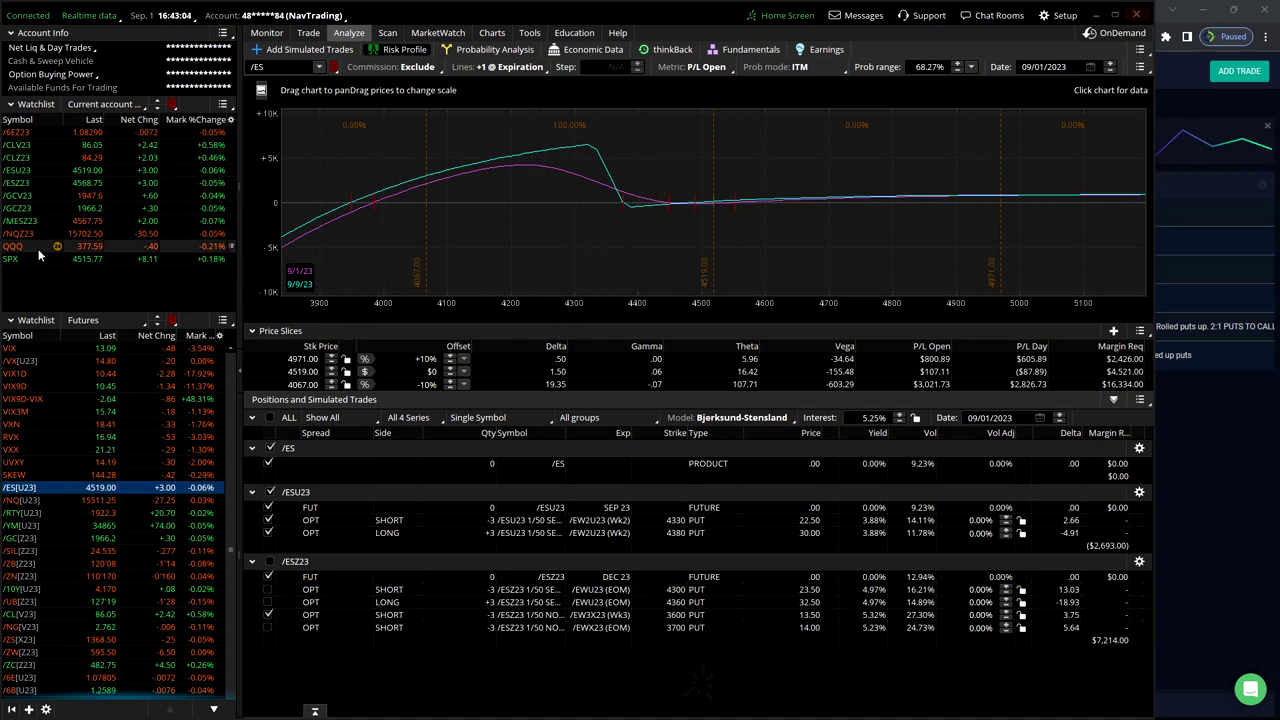
pyautogui.click(109, 542)
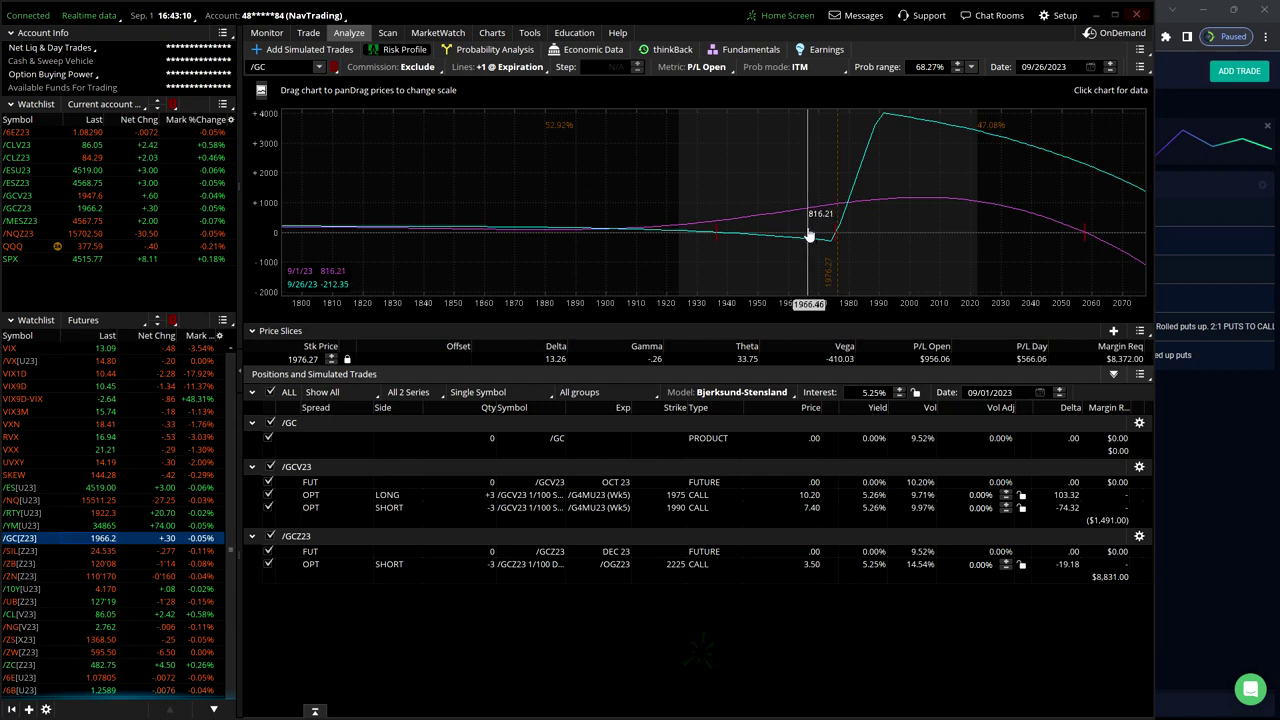
# Step: Examine the risk profiles of the /MESZ23, /NQZ23, QQQ and SPX positions, widening the price range shown for SPX
pyautogui.click(186, 224)
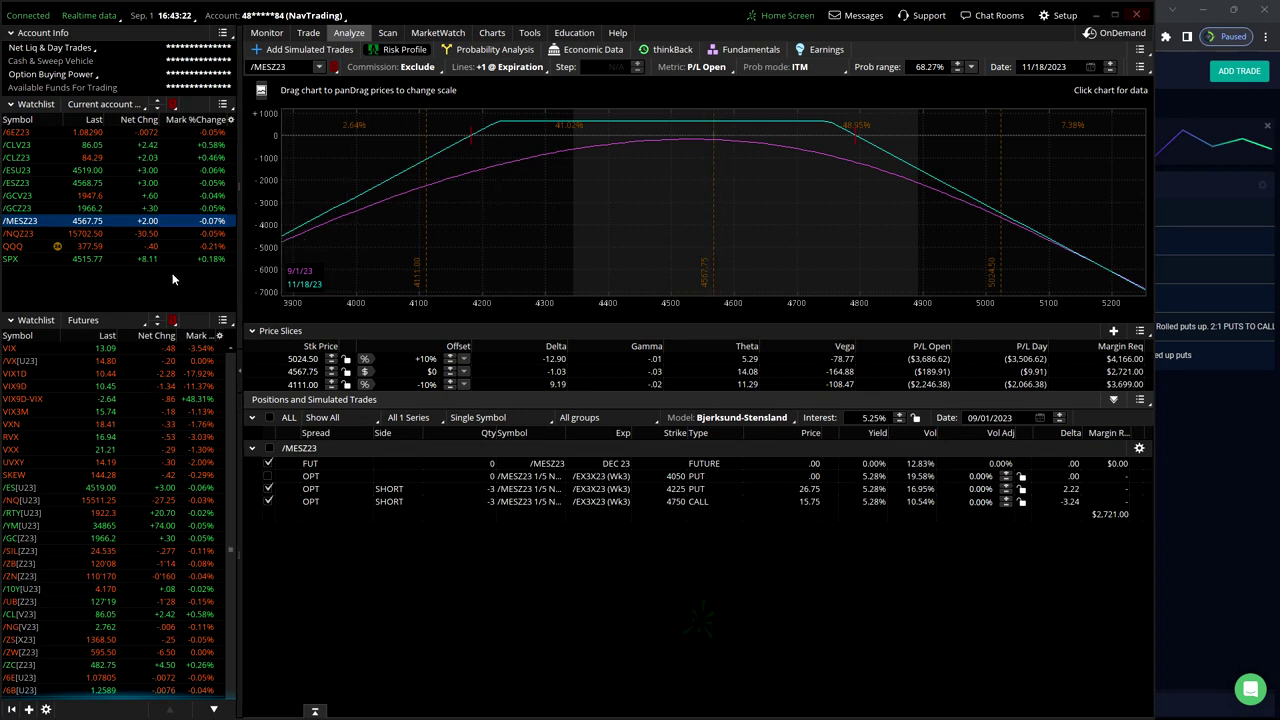
pyautogui.click(142, 234)
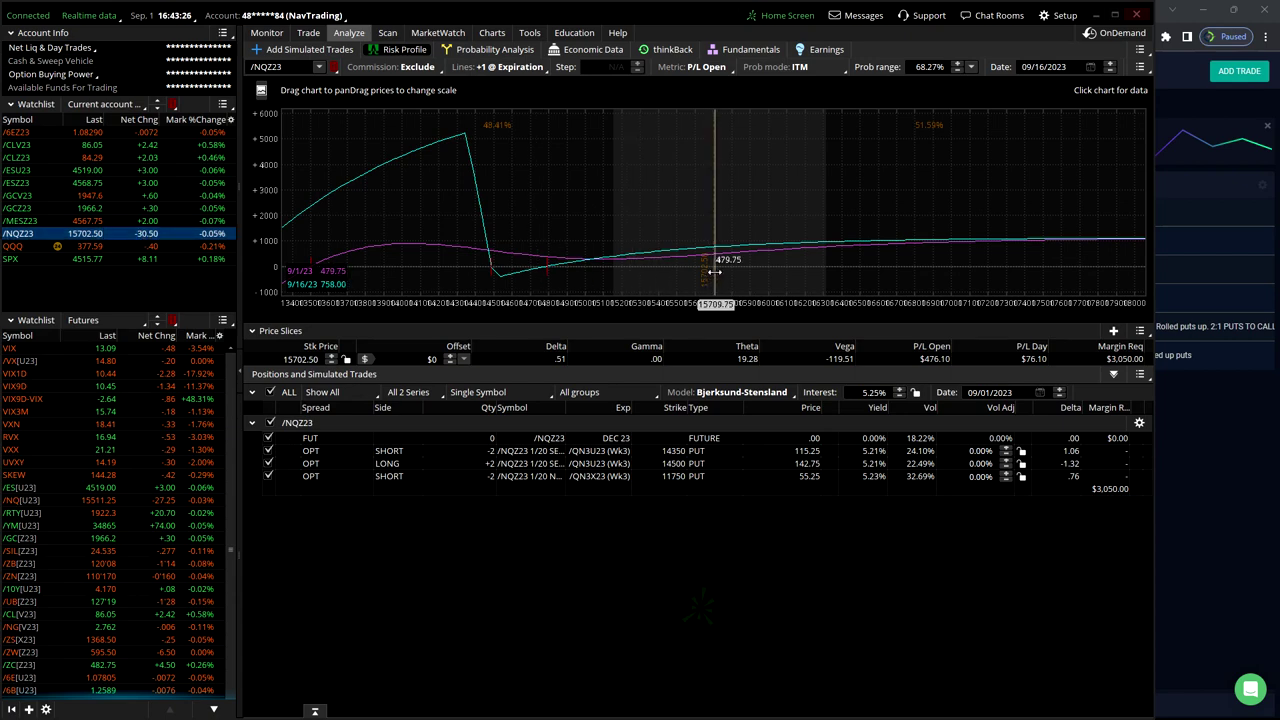
pyautogui.click(174, 247)
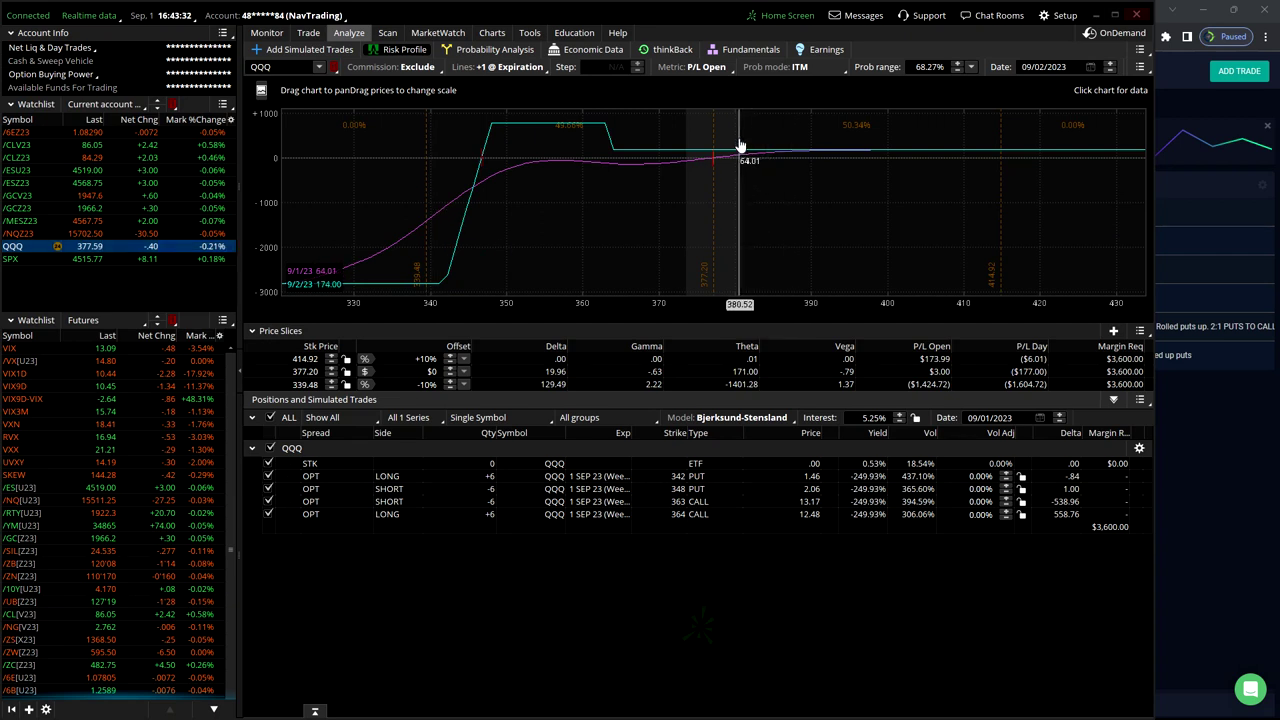
pyautogui.click(191, 257)
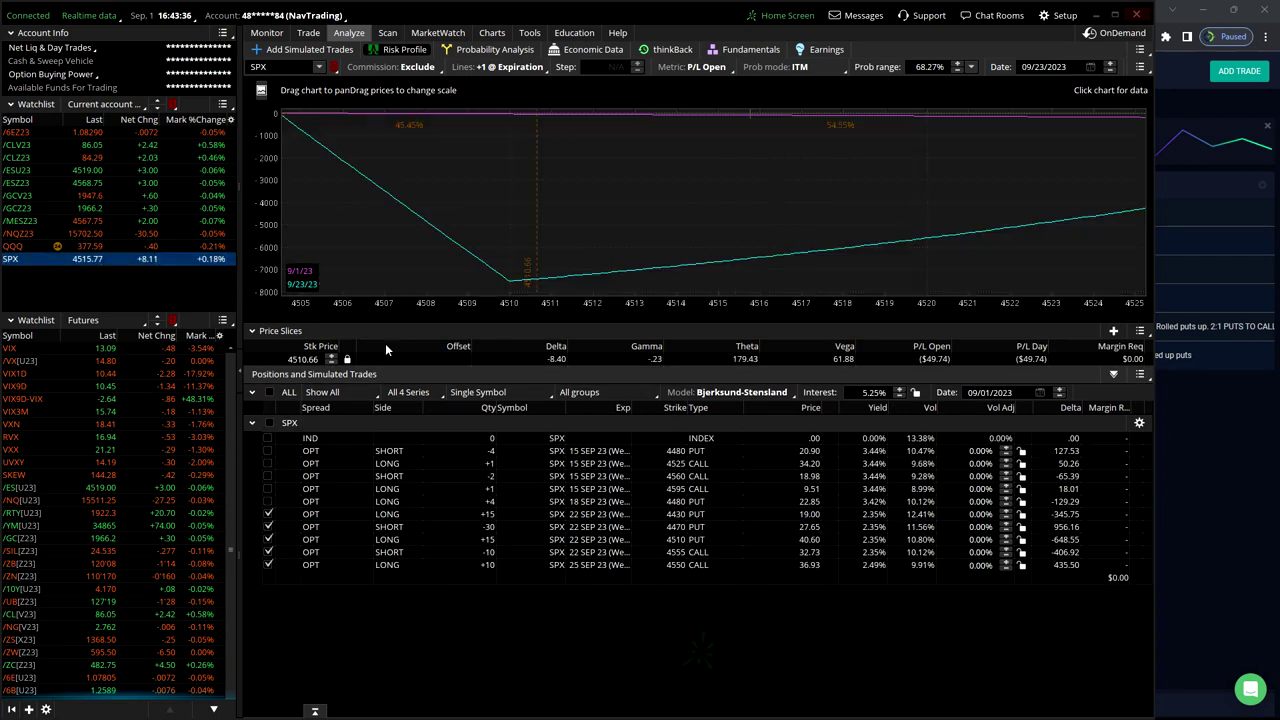
pyautogui.moveTo(743, 305); pyautogui.dragTo(877, 253)
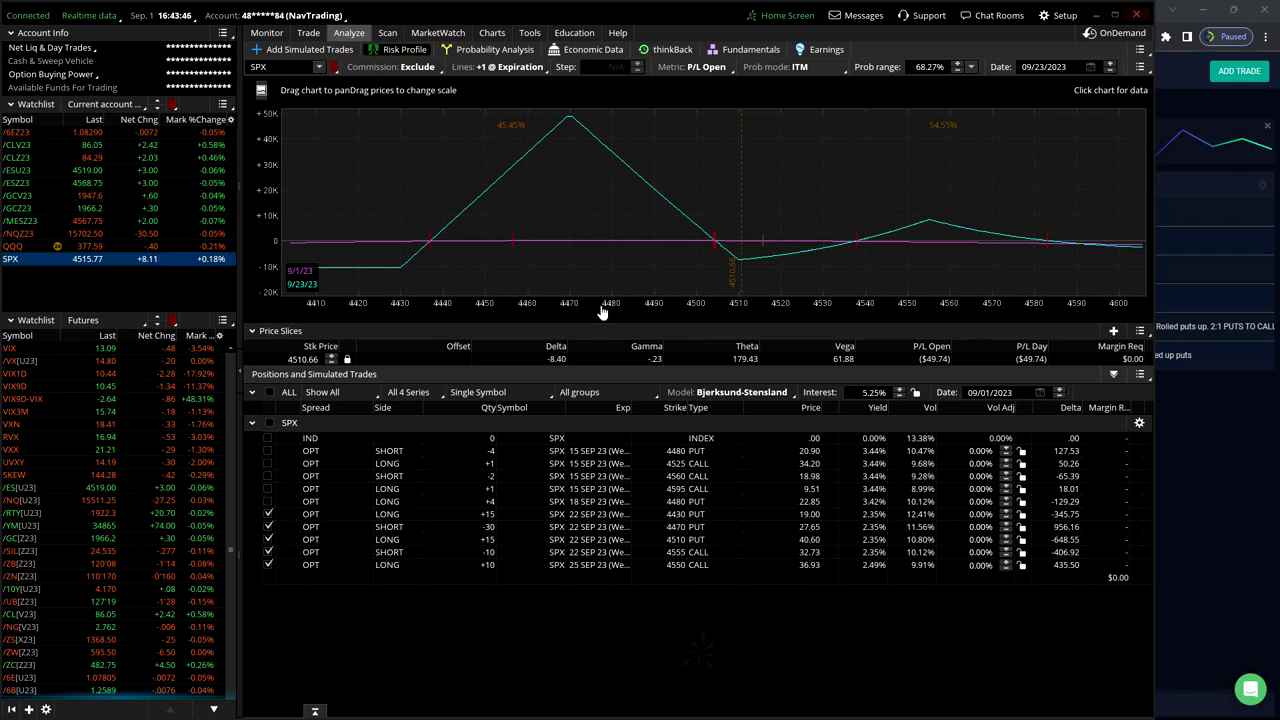
# Step: Change the active account to BB Account and examine the risk profile of its RUT position over a wider price range
pyautogui.click(278, 16)
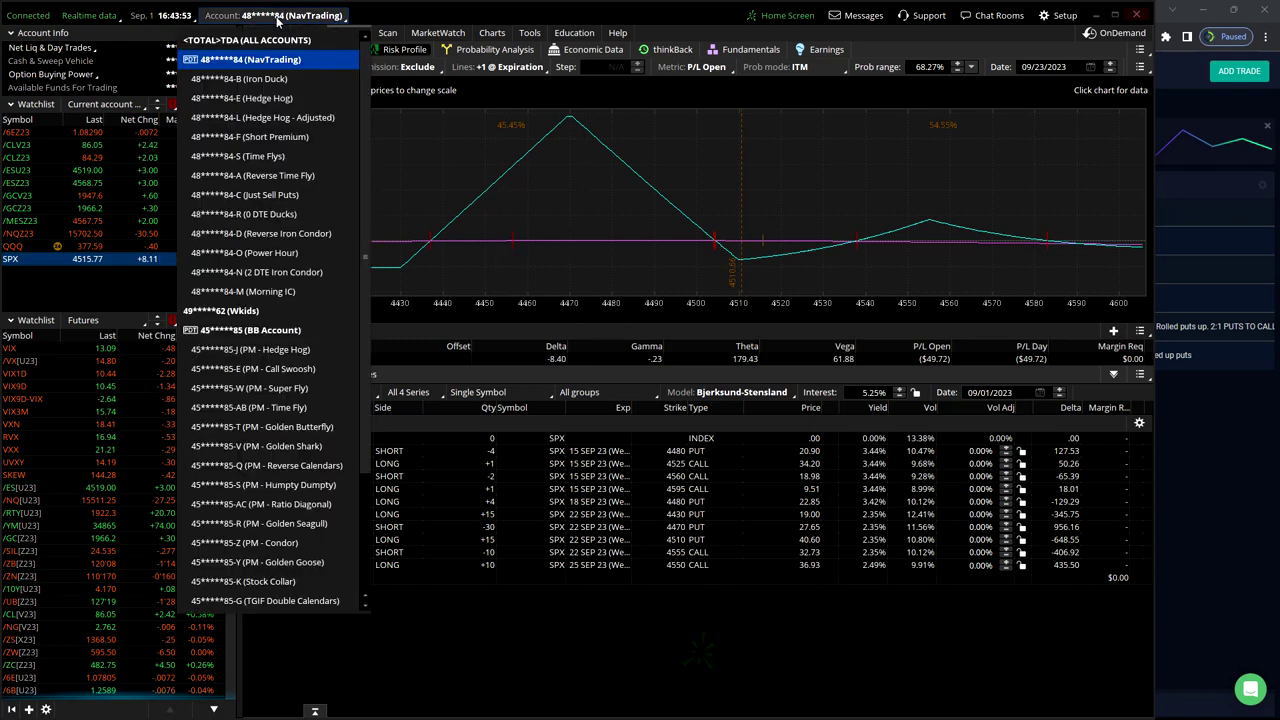
pyautogui.click(262, 331)
pyautogui.click(184, 141)
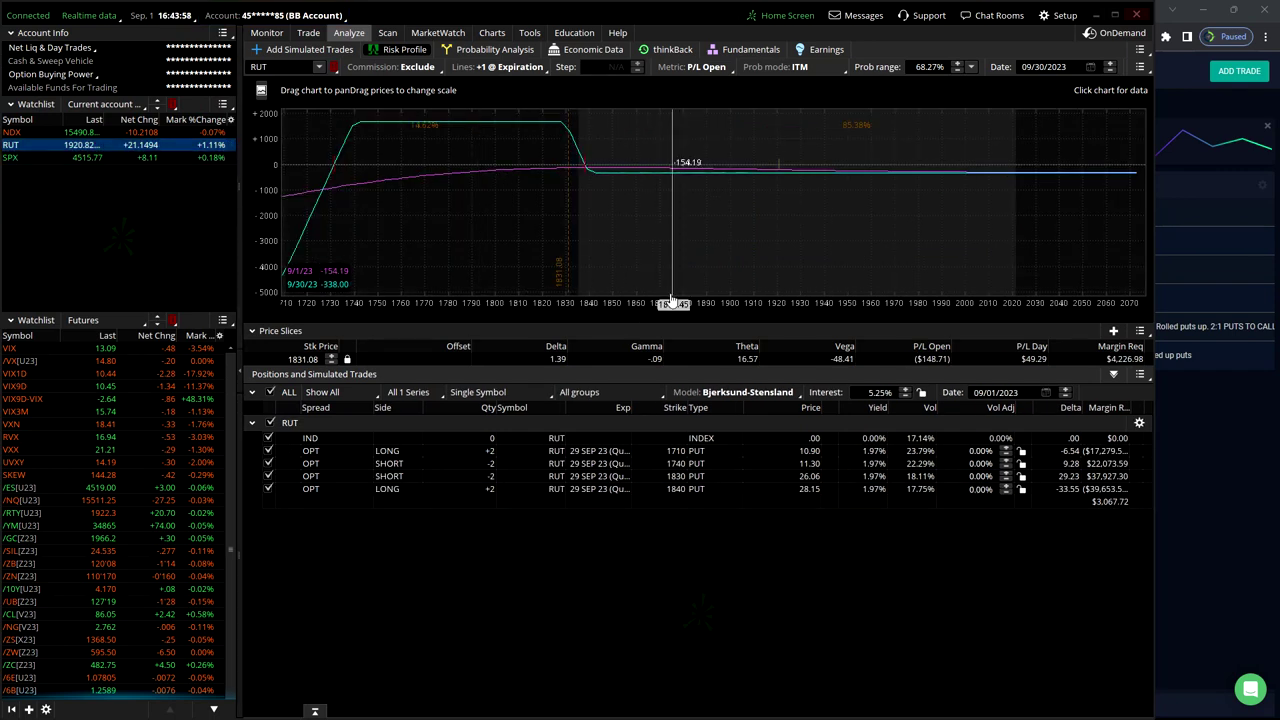
pyautogui.moveTo(704, 275); pyautogui.dragTo(612, 300)
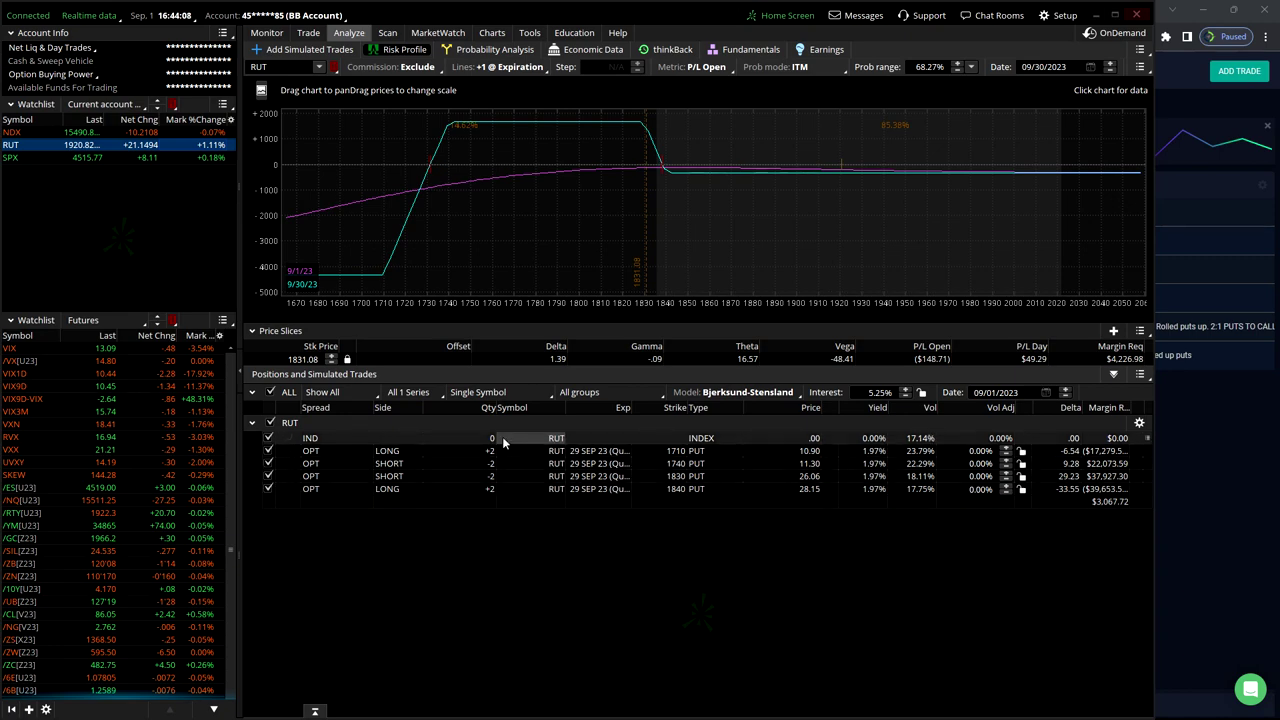
# Step: Show the SPX risk profile limited to the TGIF Double Calendars position group
pyautogui.click(144, 157)
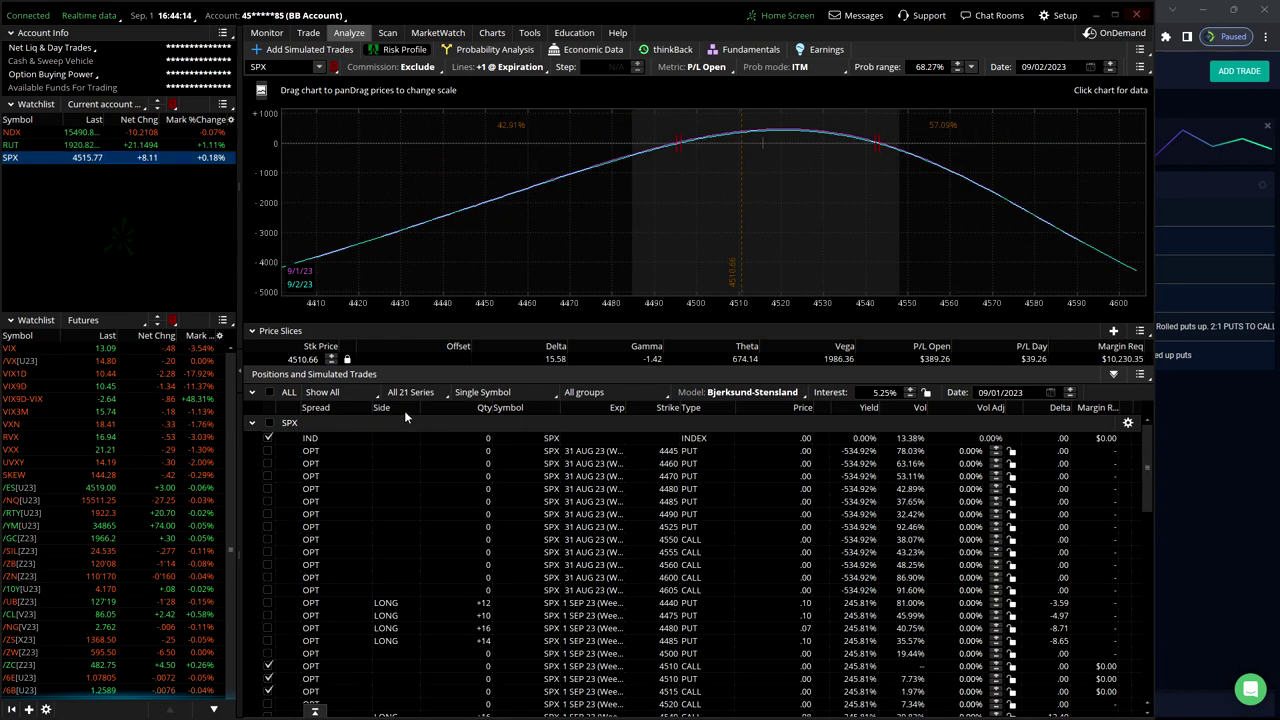
pyautogui.click(580, 396)
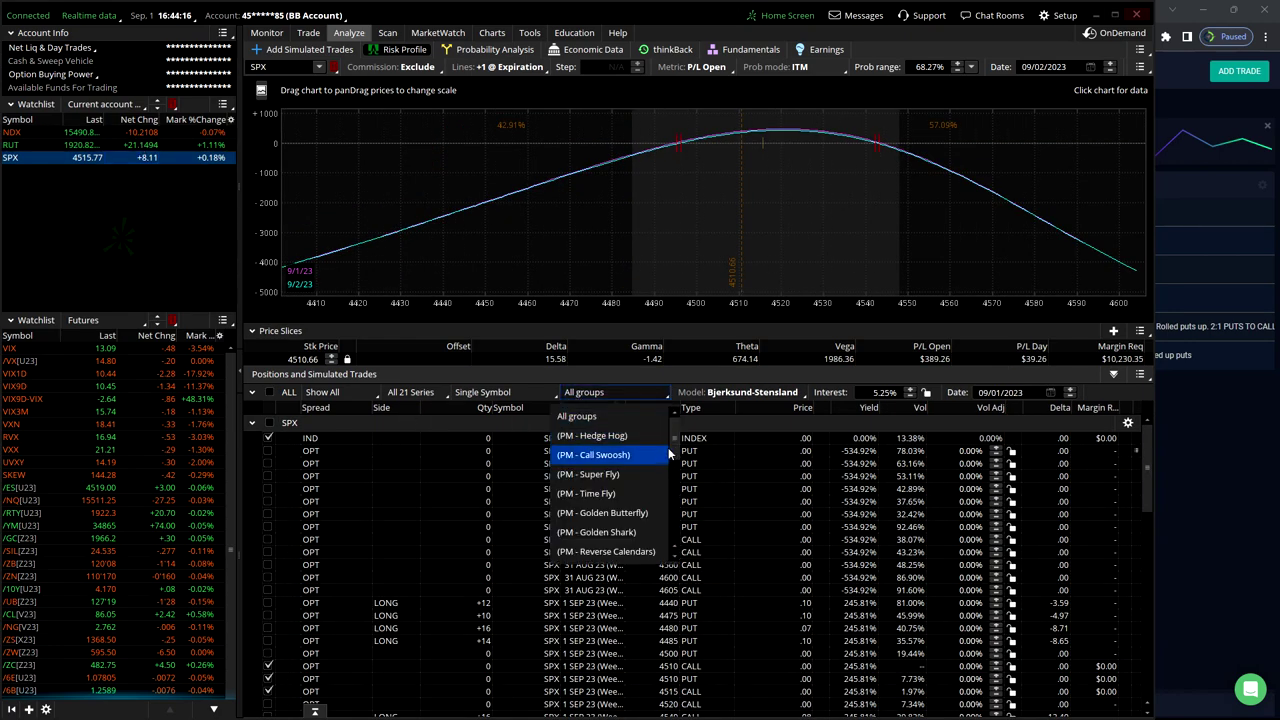
pyautogui.moveTo(670, 449); pyautogui.dragTo(676, 512)
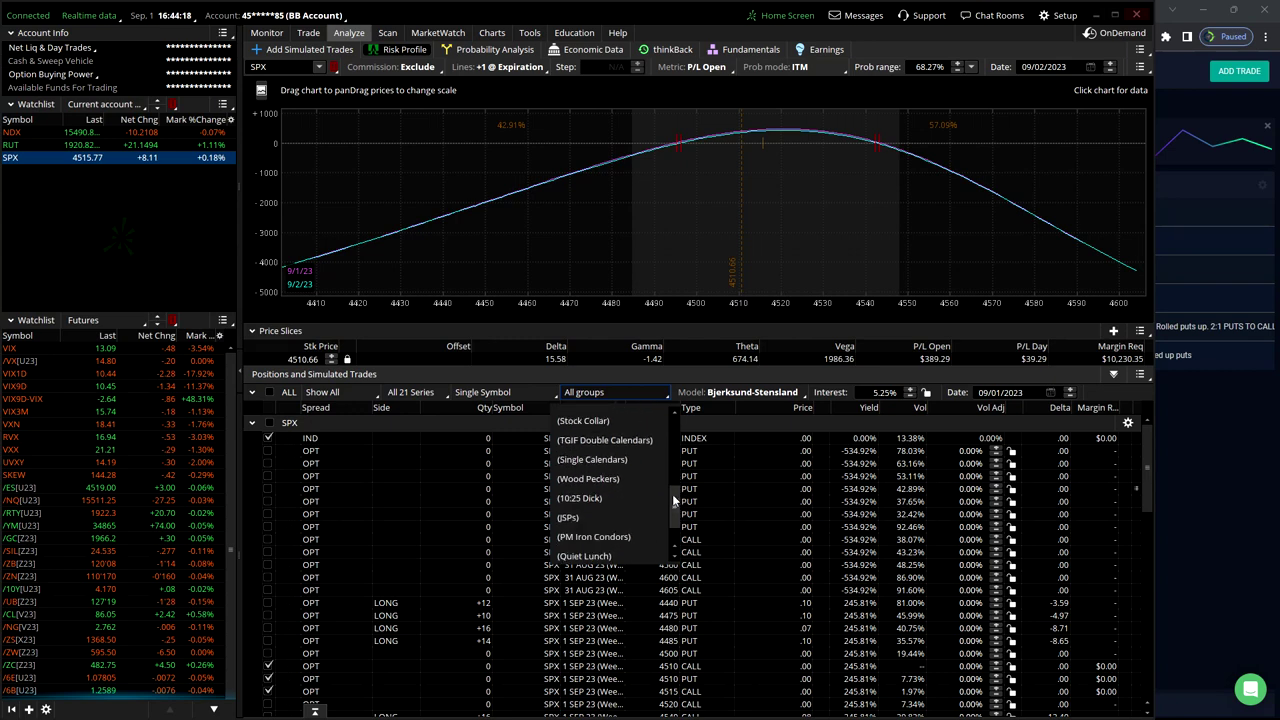
pyautogui.click(604, 442)
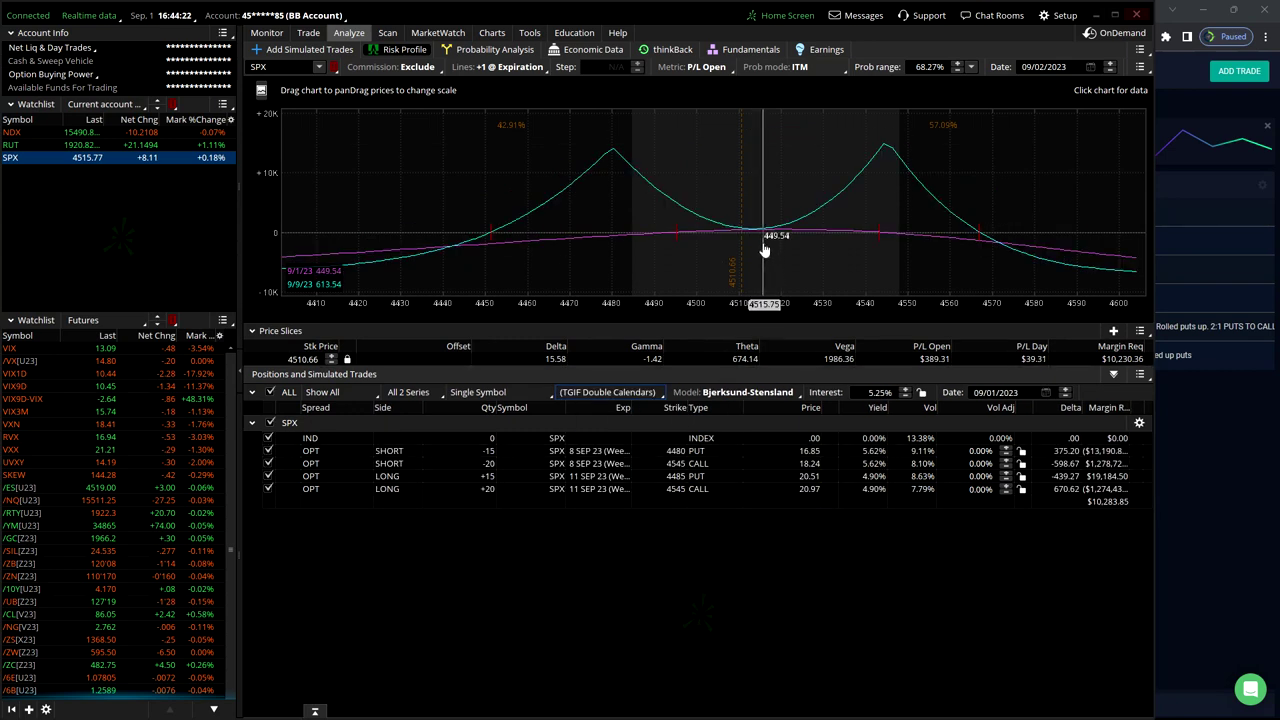
# Step: Show the NDX risk profile limited to the Single Calendars position group
pyautogui.click(141, 135)
pyautogui.click(629, 396)
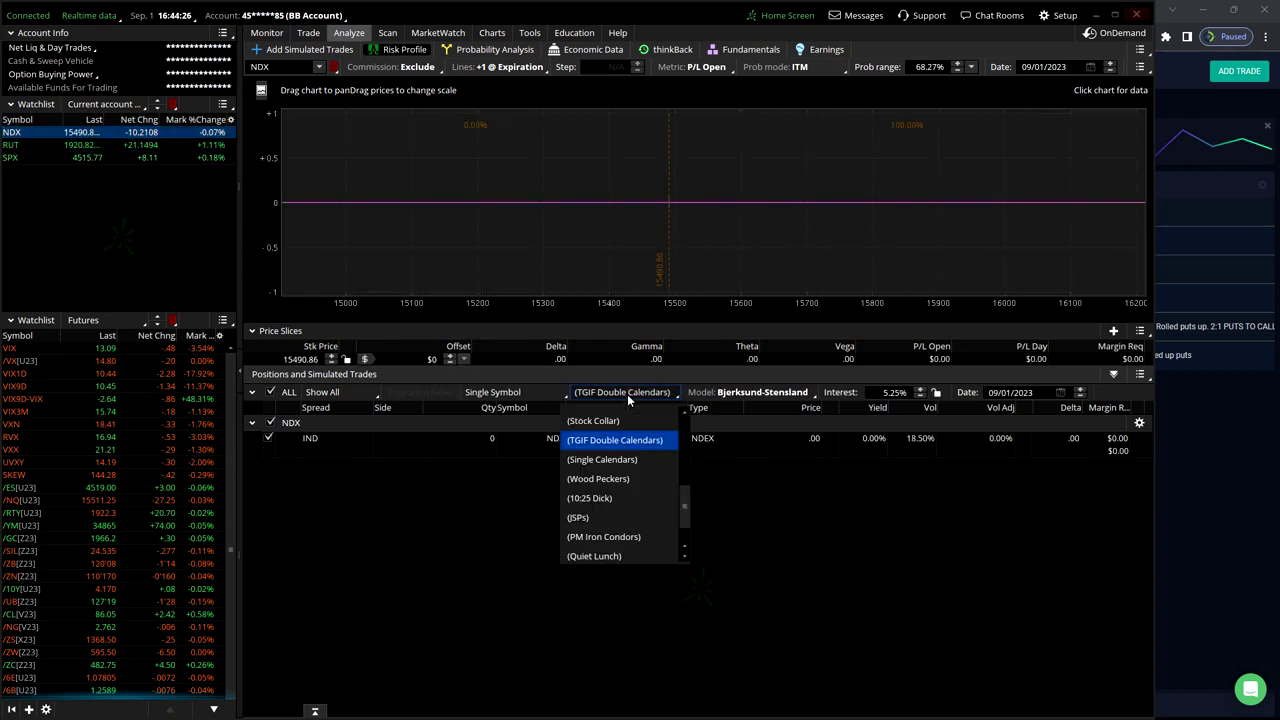
pyautogui.click(624, 460)
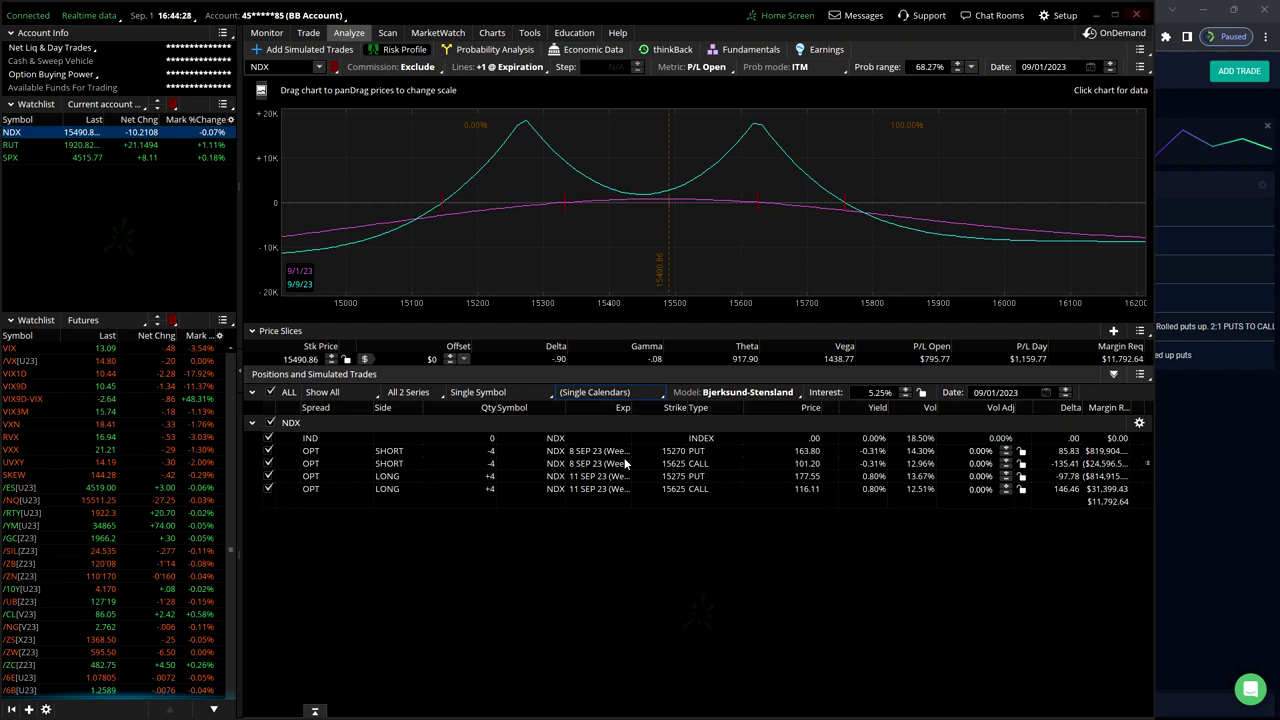